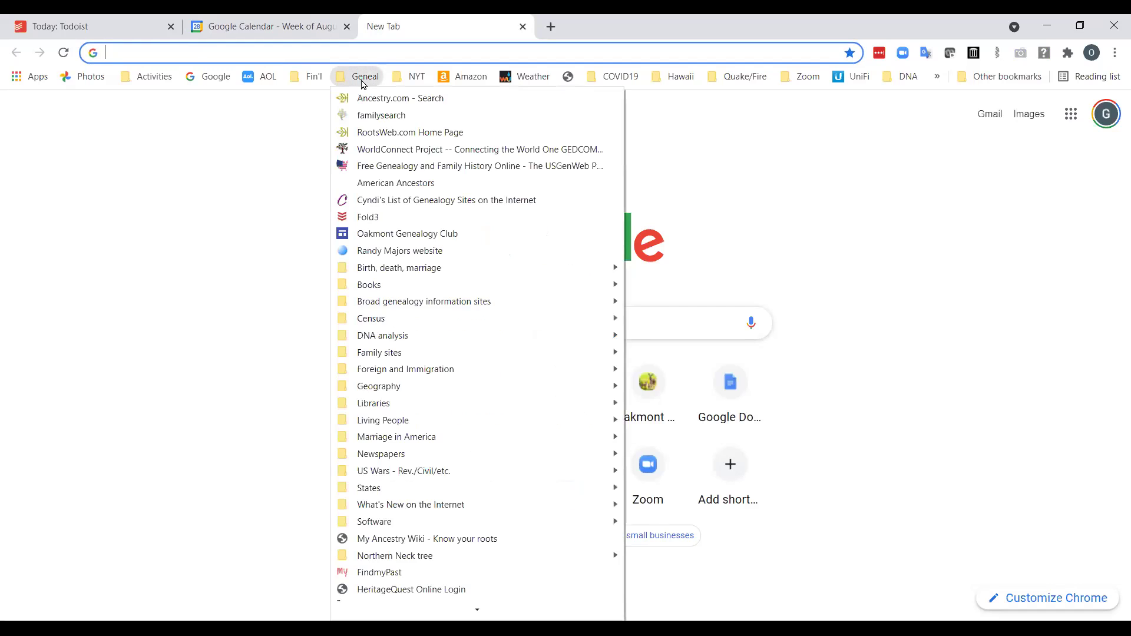
Open the FamilySearch records search and enter the ancestor's first and last names.
{"action": "left_click", "coordinate": [377, 116]}
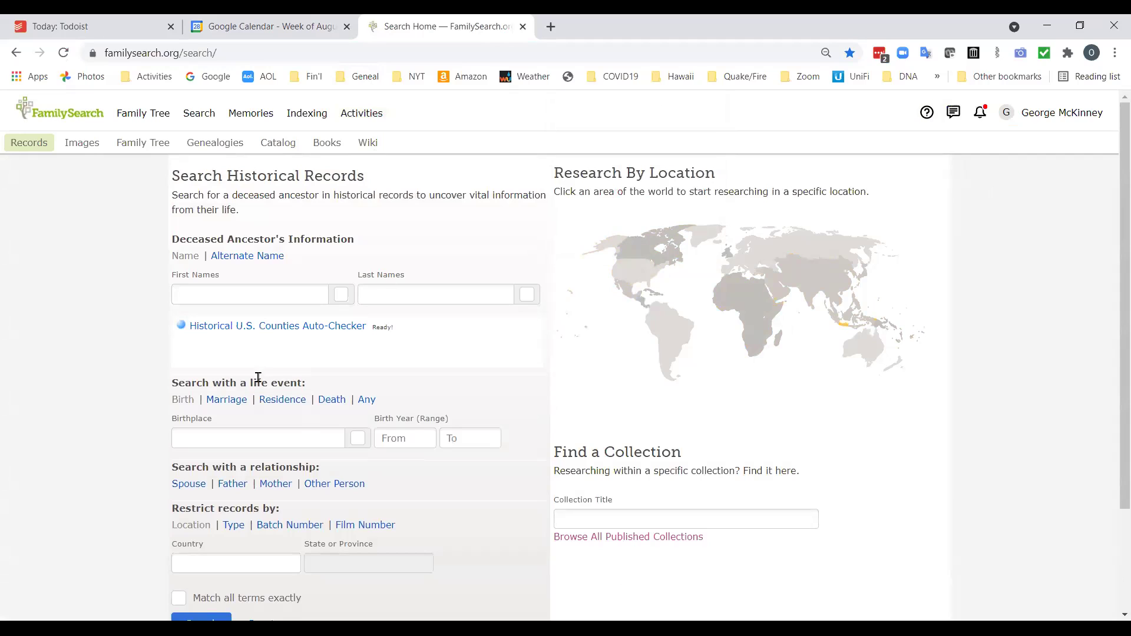
{"action": "left_click", "coordinate": [273, 297]}
{"action": "type", "text": "W"}
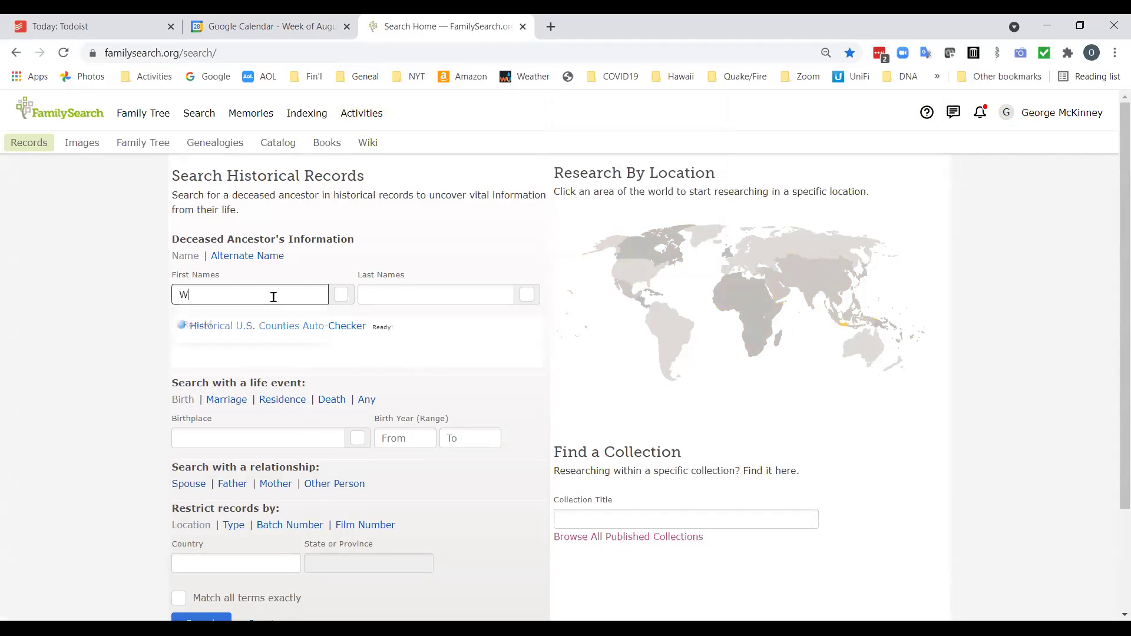
{"action": "type", "text": "illiam\\ D"}
{"action": "type", "text": " David"}
{"action": "key", "text": "Tab"}
{"action": "type", "text": "Christia"}
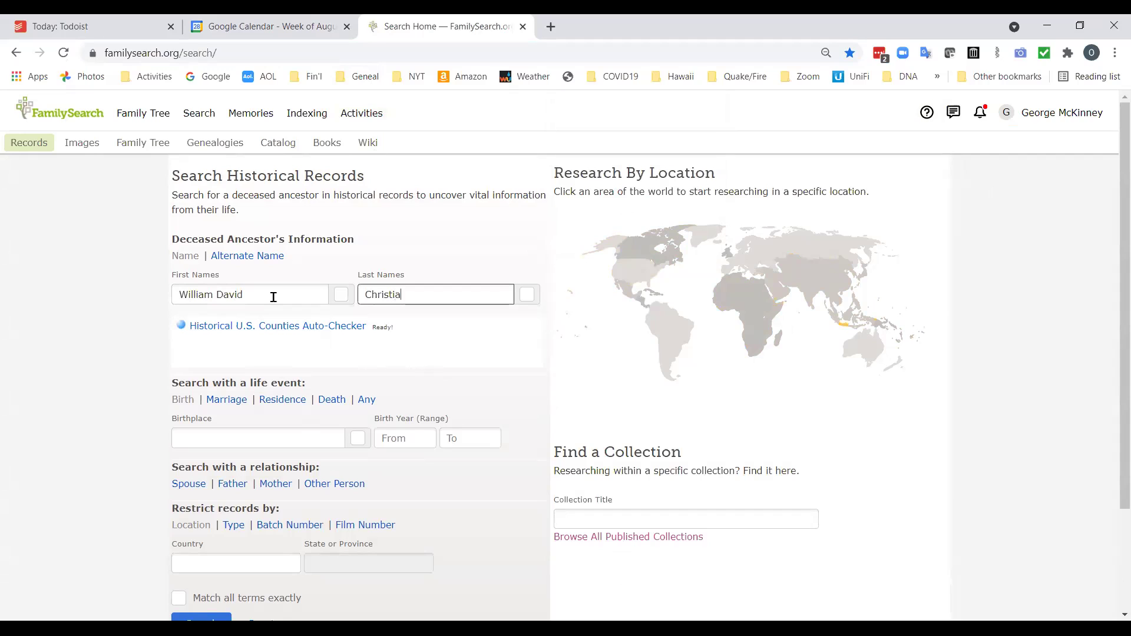
Add a death event with death year 1919–1919 and death place Kentucky.
{"action": "left_click", "coordinate": [331, 403]}
{"action": "left_click", "coordinate": [403, 481]}
{"action": "type", "text": "191"}
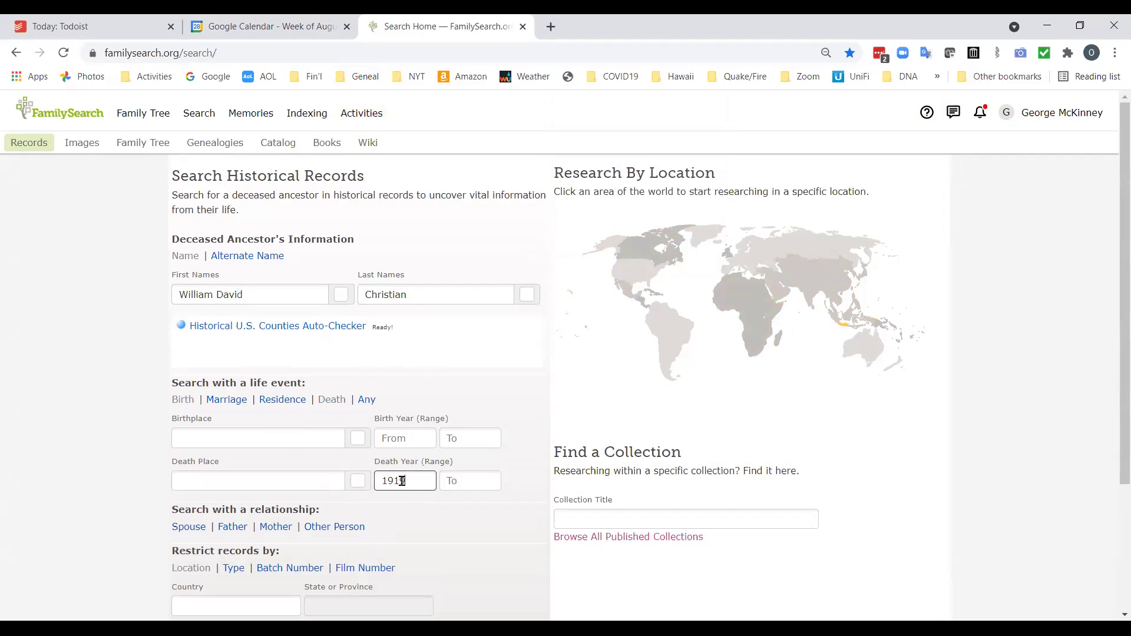
{"action": "key", "text": "Tab"}
{"action": "type", "text": "1919"}
{"action": "left_click", "coordinate": [239, 480]}
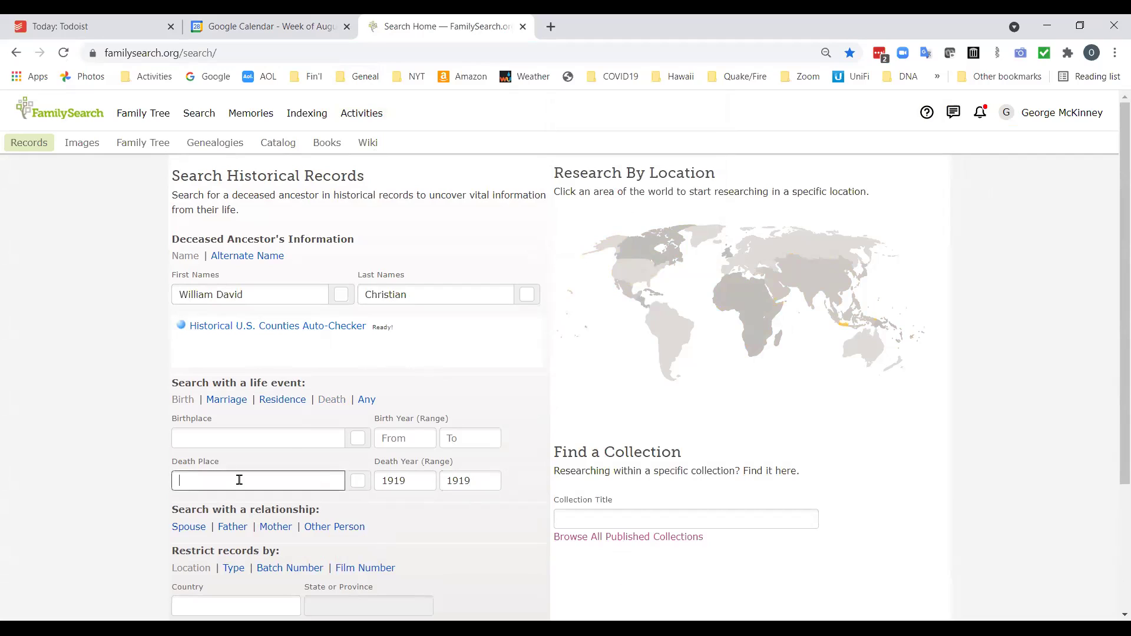
{"action": "type", "text": "Kentucky"}
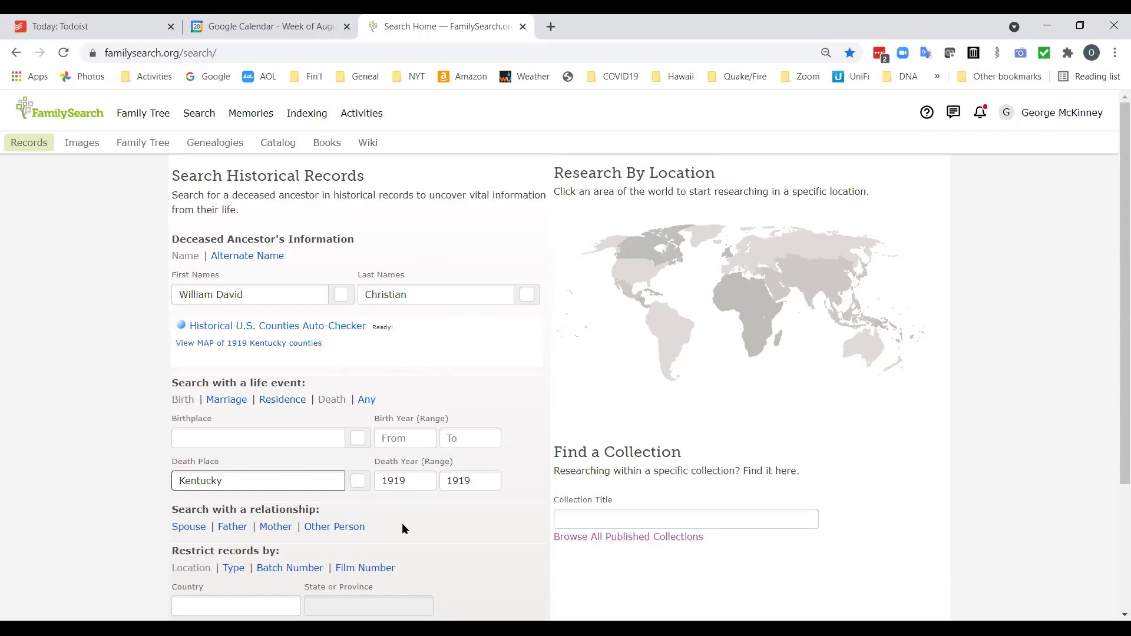
{"action": "scroll", "coordinate": [401, 523], "scroll_direction": "down", "scroll_amount": 1}
Run the search and open the image for the top Kentucky Death Records, 1911–1965 result.
{"action": "left_click", "coordinate": [189, 593]}
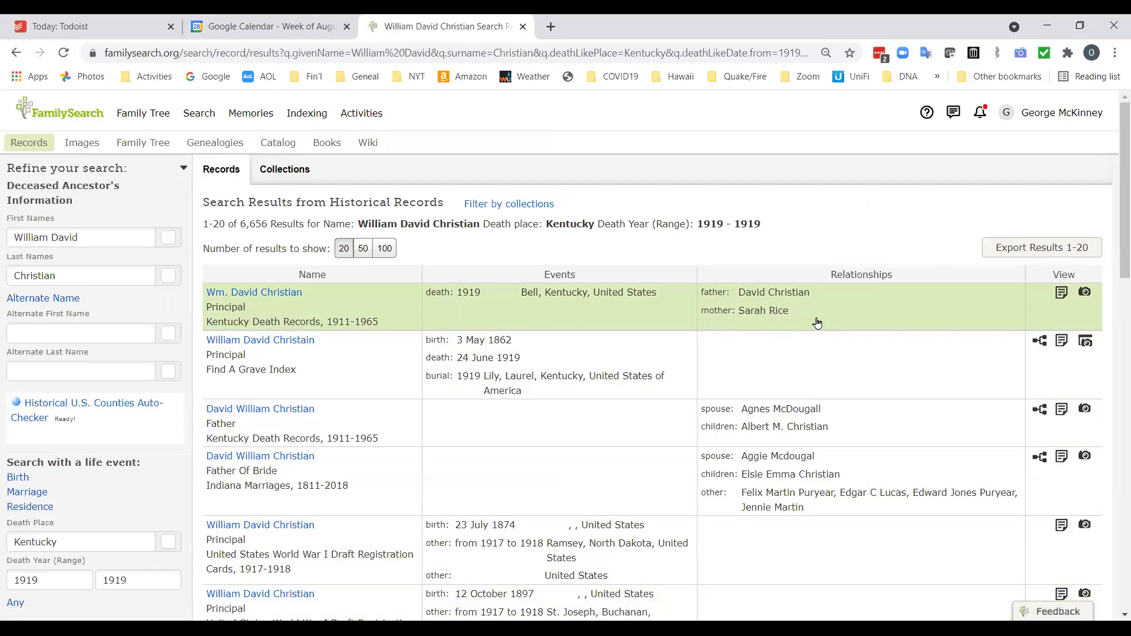
{"action": "left_click", "coordinate": [1090, 295]}
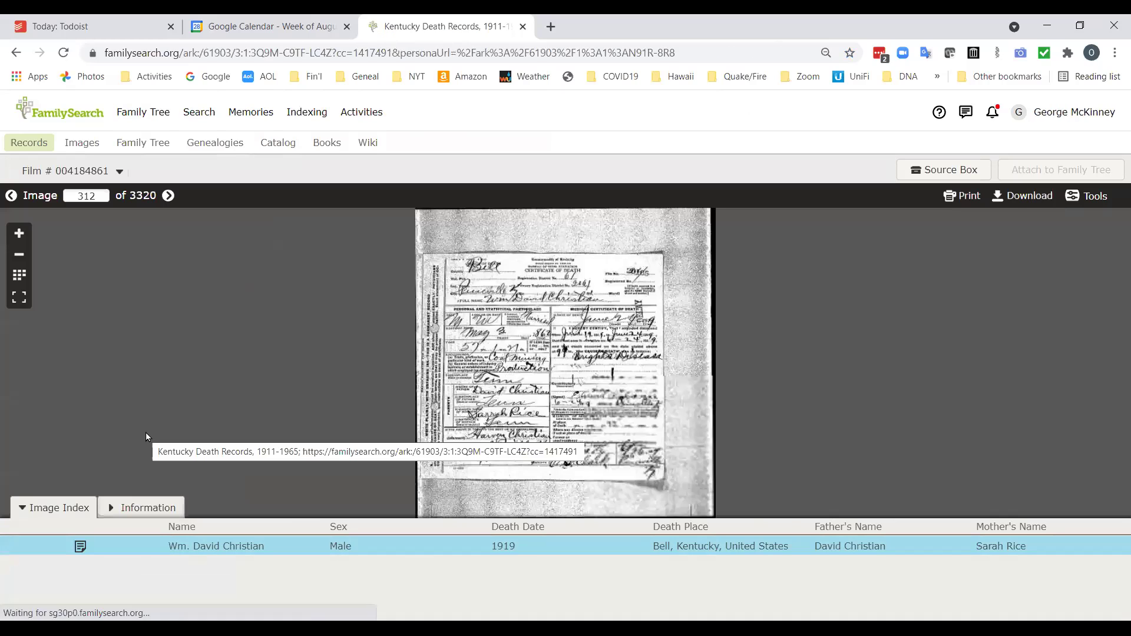
Zoom in twice on the 1919 Bell County death certificate and scroll through it.
{"action": "left_click", "coordinate": [19, 233]}
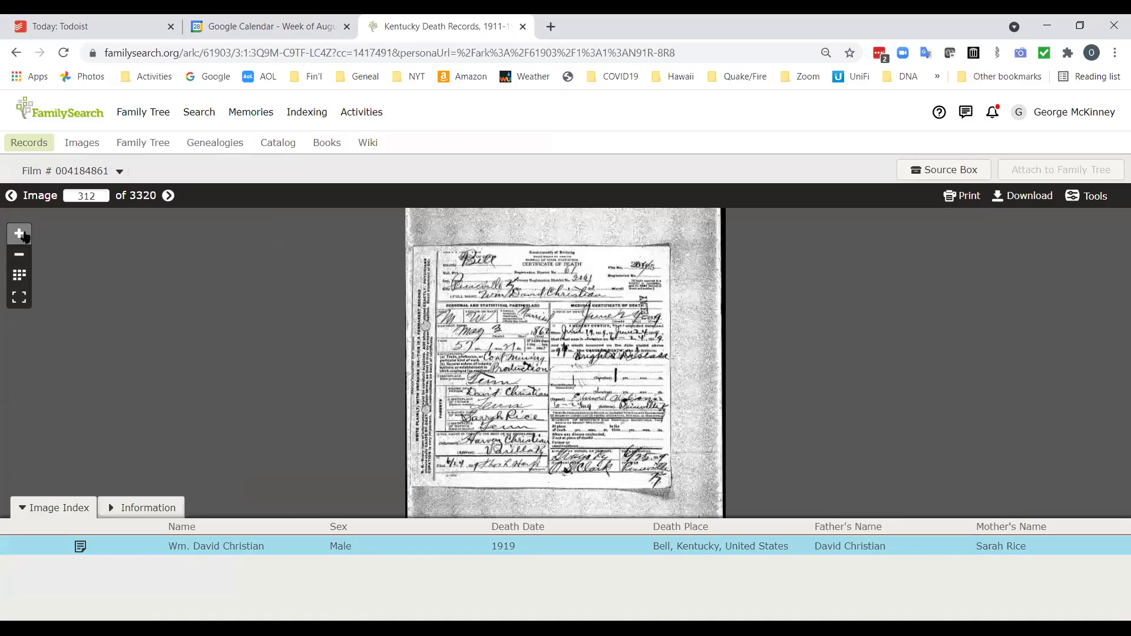
{"action": "left_click", "coordinate": [19, 233]}
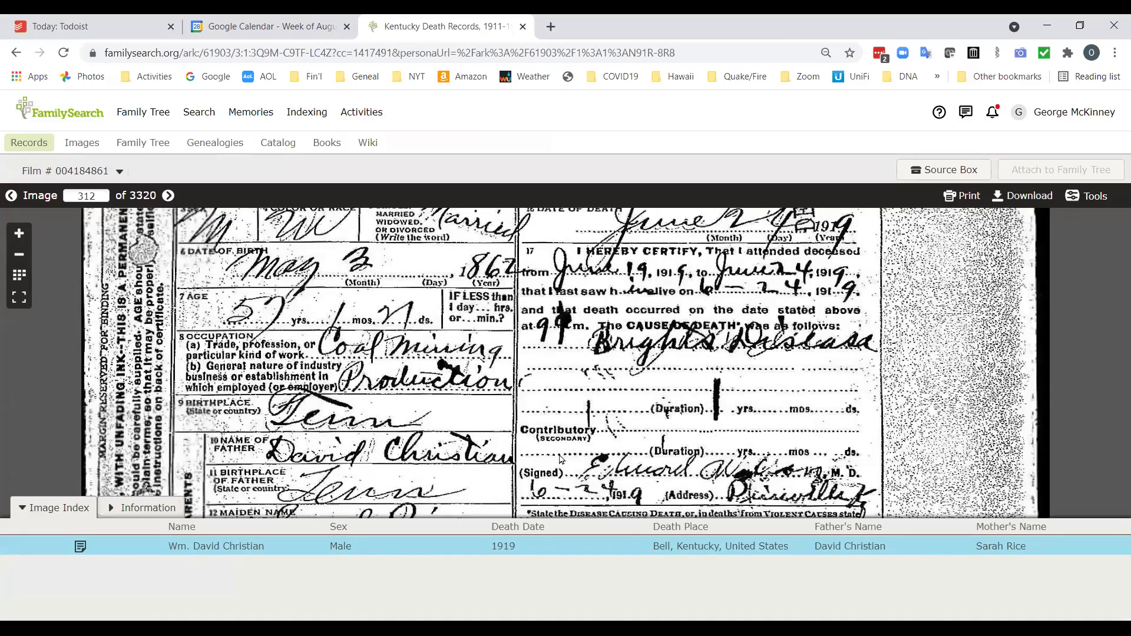
{"action": "scroll", "coordinate": [553, 383], "scroll_direction": "up", "scroll_amount": 2}
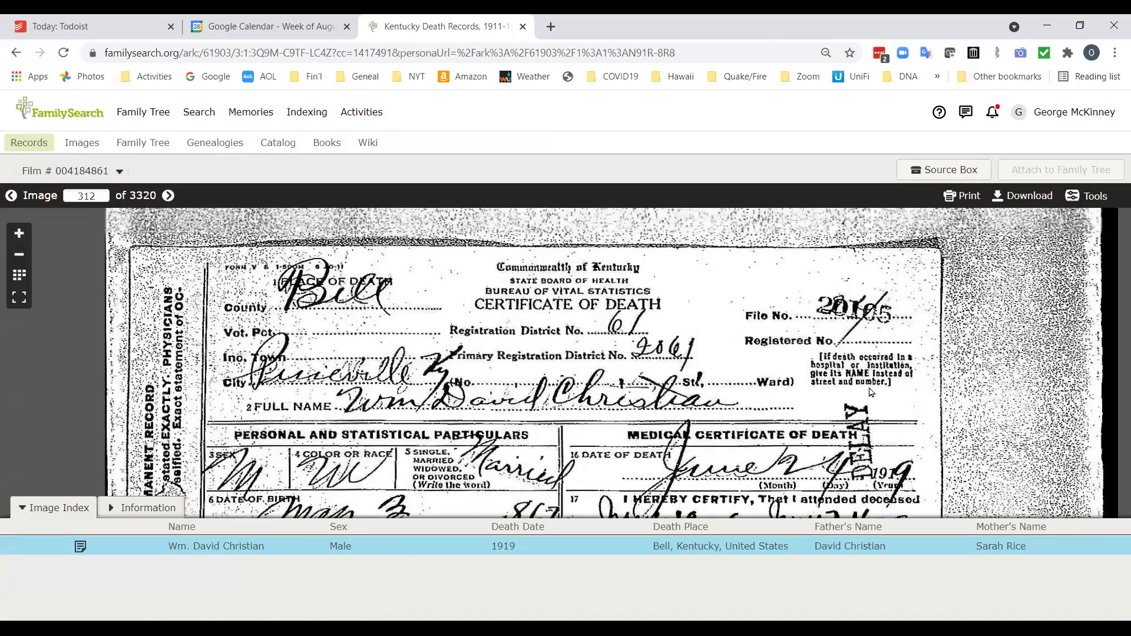
{"action": "scroll", "coordinate": [981, 403], "scroll_direction": "up", "scroll_amount": 1}
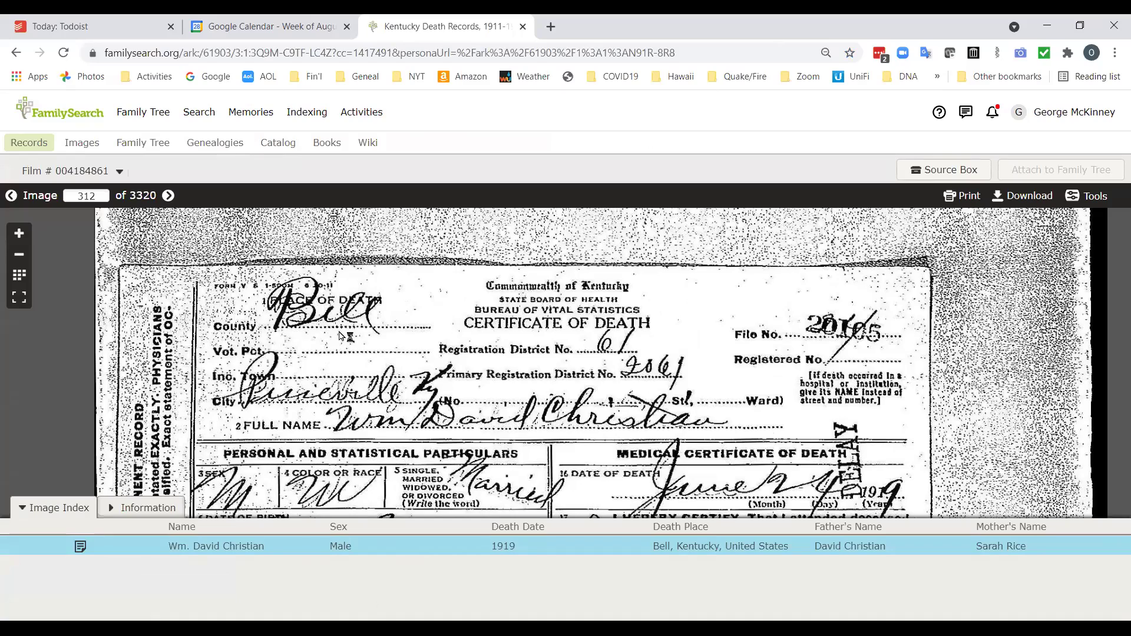
{"action": "scroll", "coordinate": [699, 448], "scroll_direction": "down", "scroll_amount": 3}
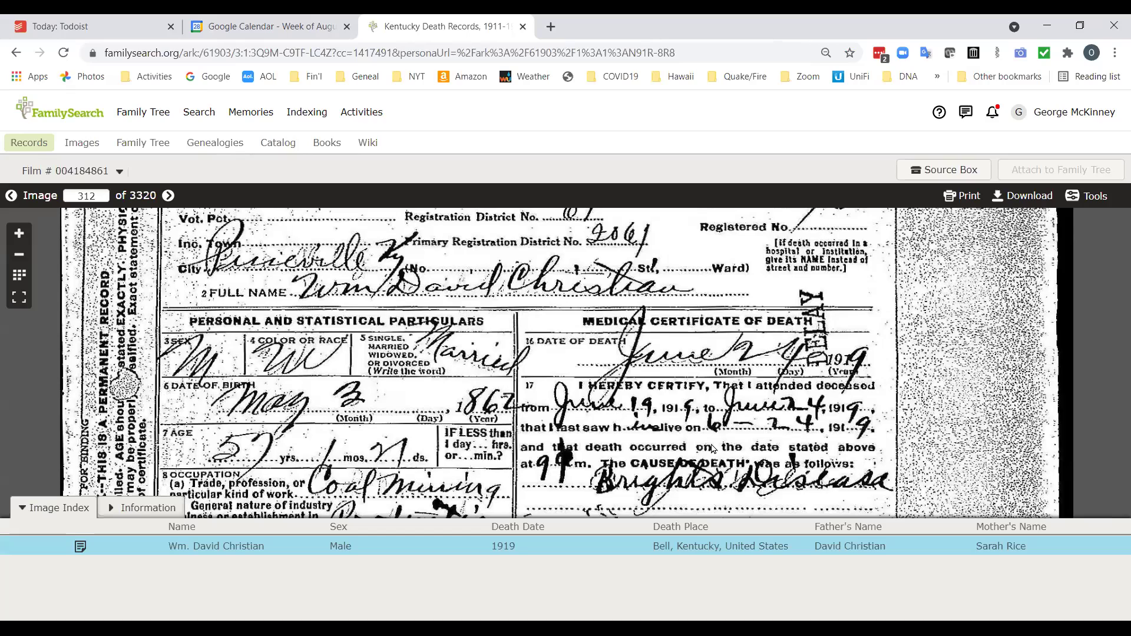
{"action": "scroll", "coordinate": [710, 456], "scroll_direction": "down", "scroll_amount": 1}
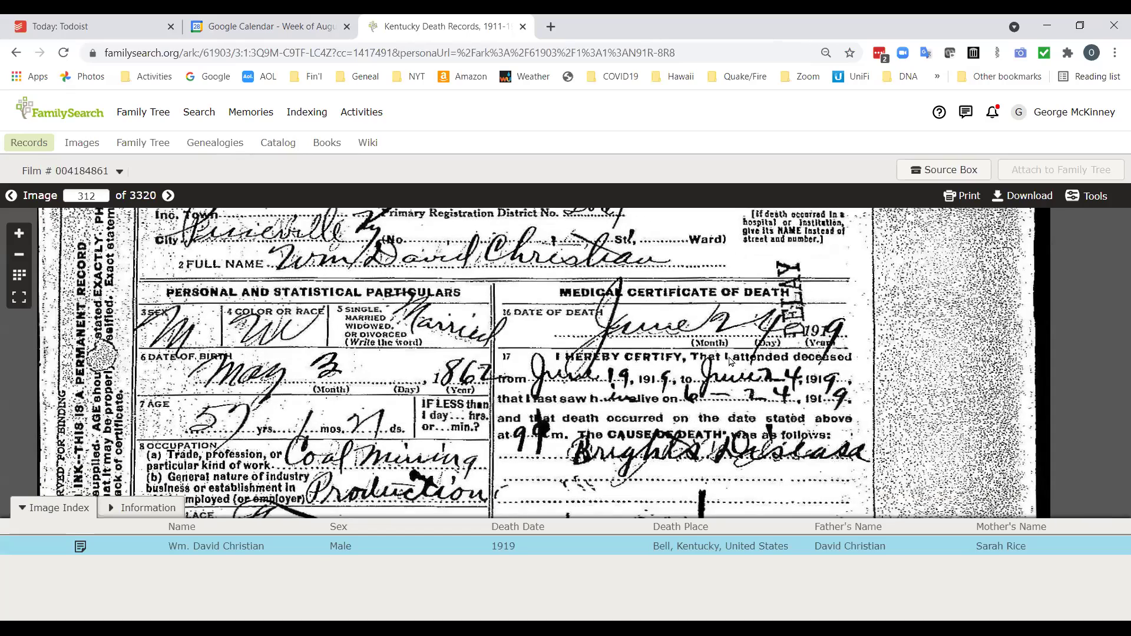
{"action": "scroll", "coordinate": [675, 465], "scroll_direction": "down", "scroll_amount": 1}
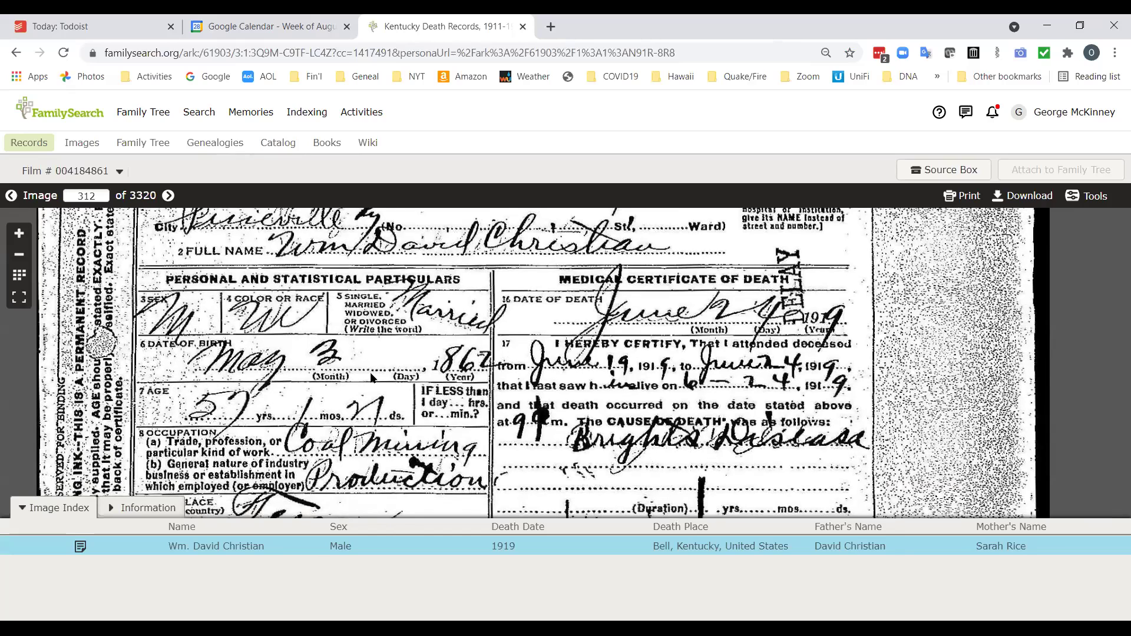
Pan down to the occupation, cause of death and parents' rows, then back to the header.
{"action": "left_click_drag", "start_coordinate": [575, 400], "coordinate": [577, 364]}
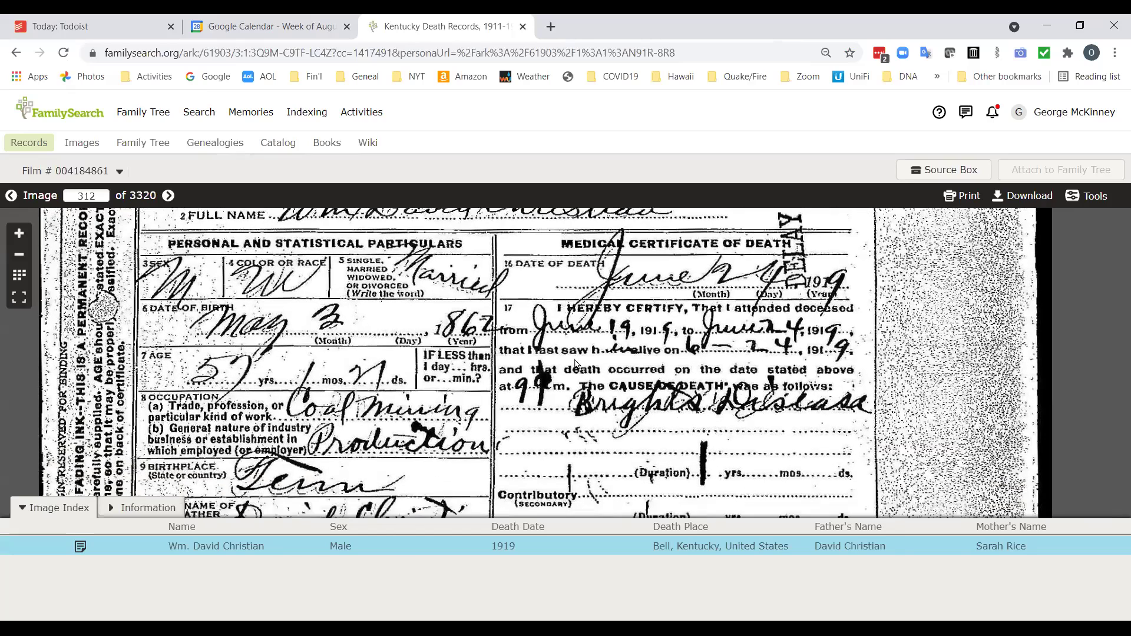
{"action": "left_click_drag", "start_coordinate": [524, 336], "coordinate": [504, 245]}
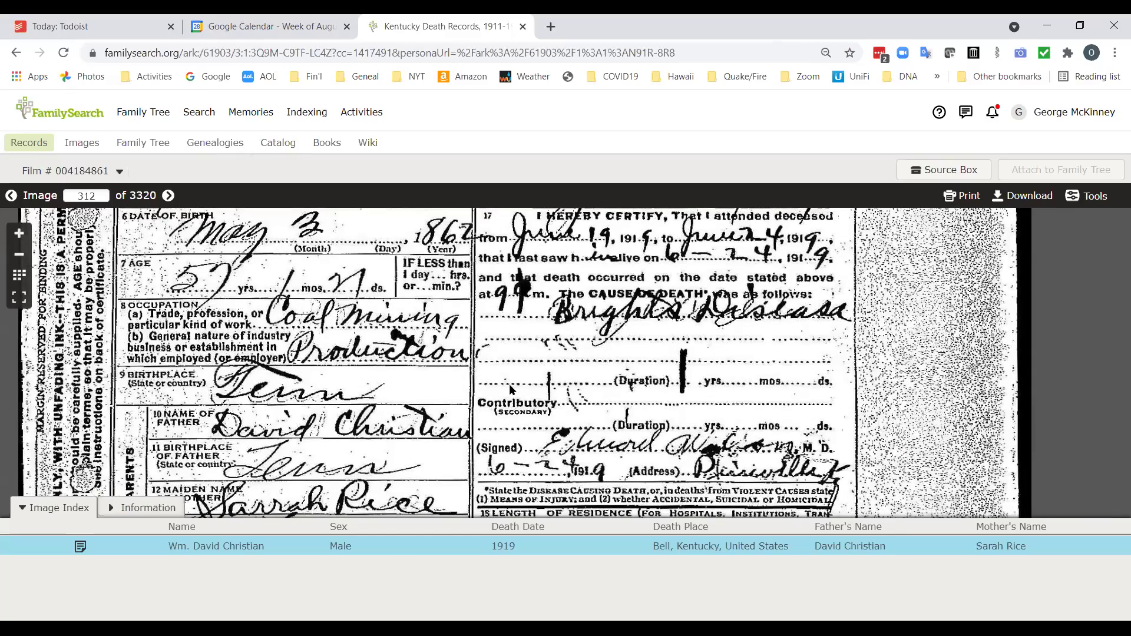
{"action": "left_click_drag", "start_coordinate": [635, 440], "coordinate": [570, 347]}
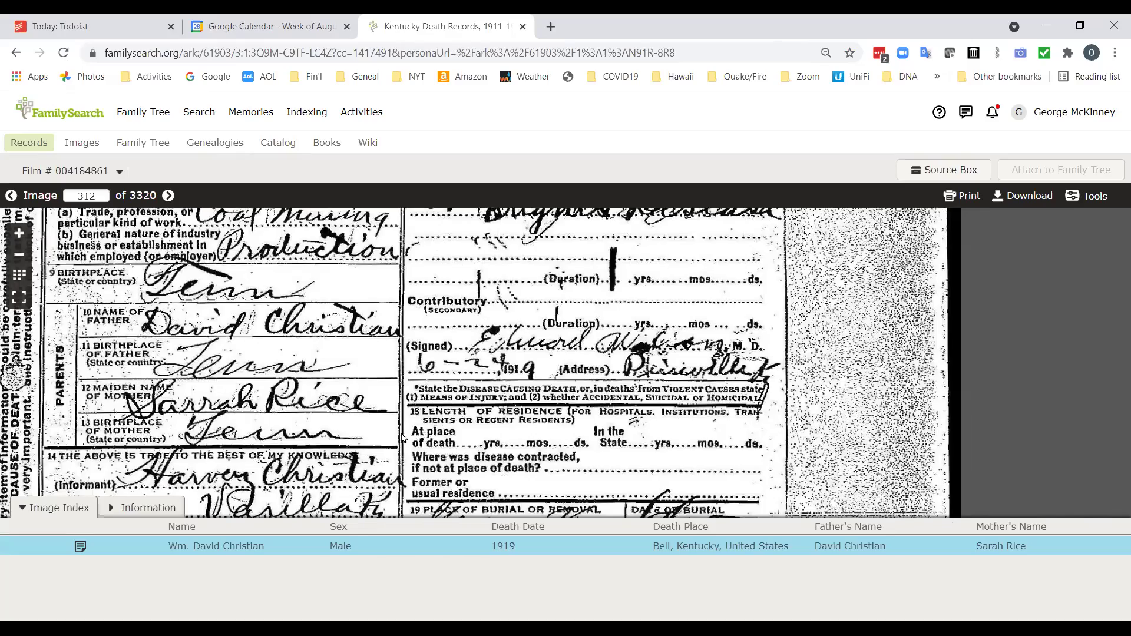
{"action": "left_click_drag", "start_coordinate": [484, 393], "coordinate": [483, 387]}
{"action": "scroll", "coordinate": [484, 388], "scroll_direction": "down", "scroll_amount": 4}
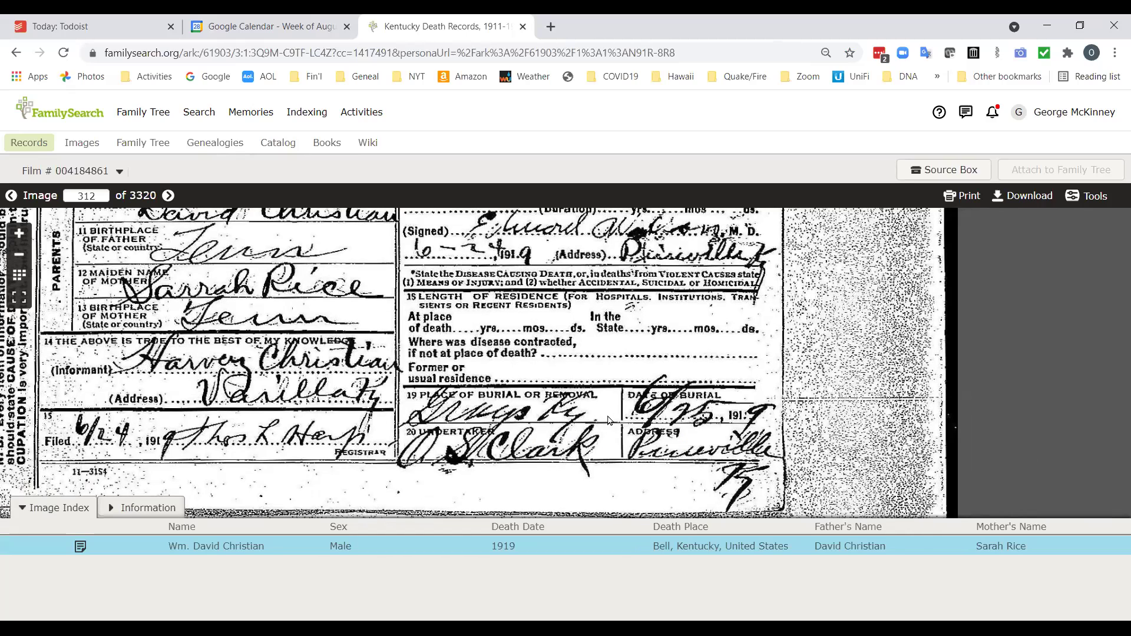
{"action": "scroll", "coordinate": [609, 420], "scroll_direction": "up", "scroll_amount": 3}
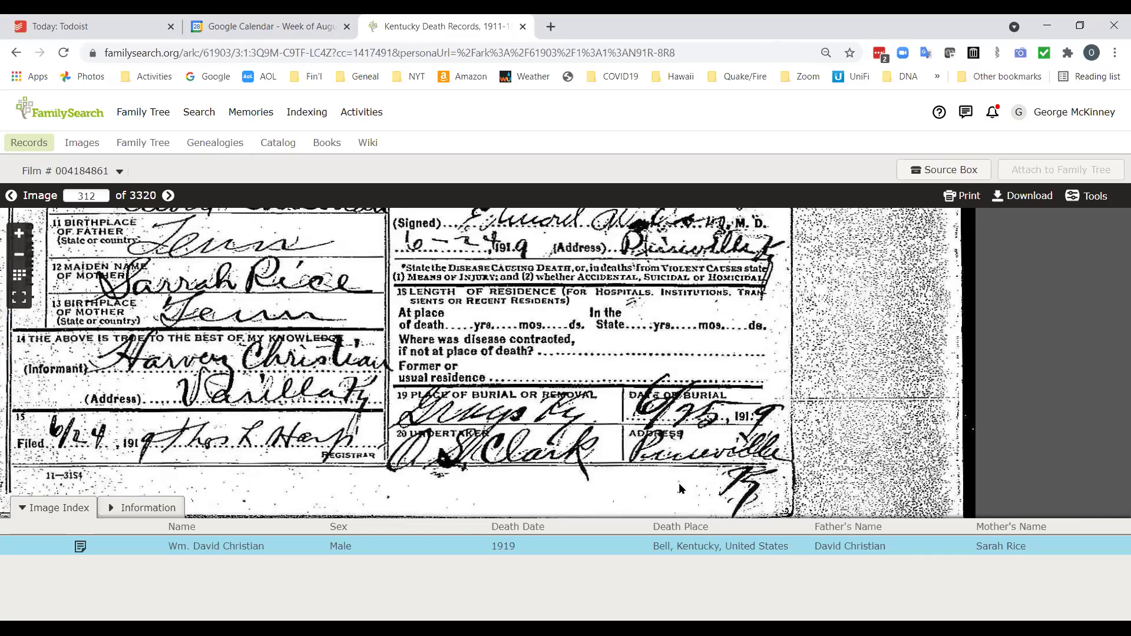
{"action": "scroll", "coordinate": [670, 340], "scroll_direction": "up", "scroll_amount": 5}
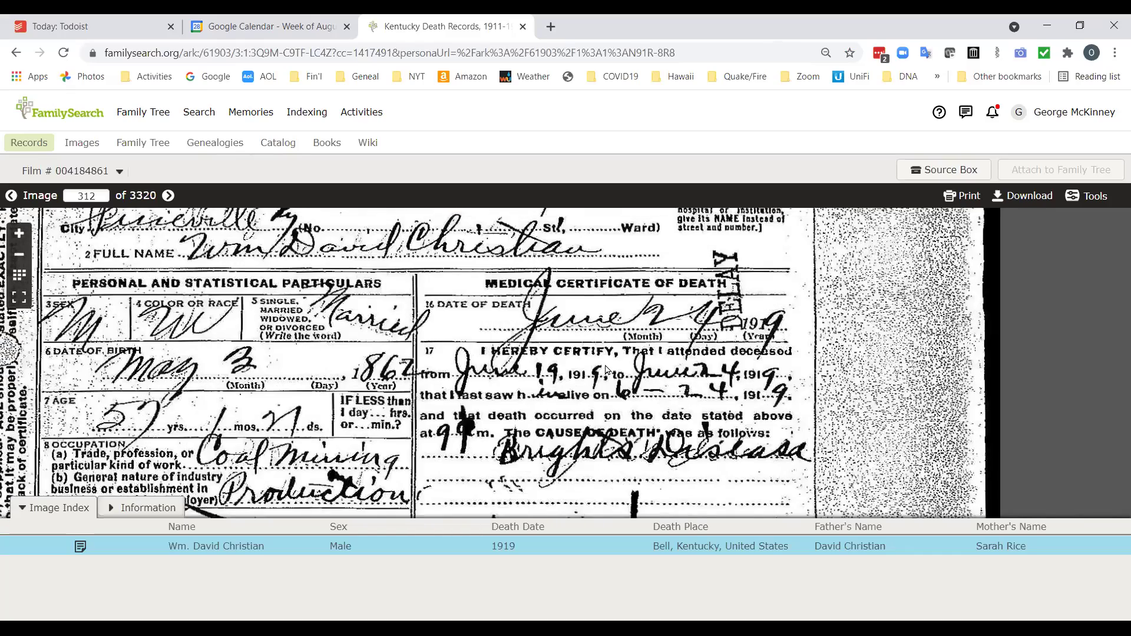
{"action": "scroll", "coordinate": [646, 352], "scroll_direction": "up", "scroll_amount": 4}
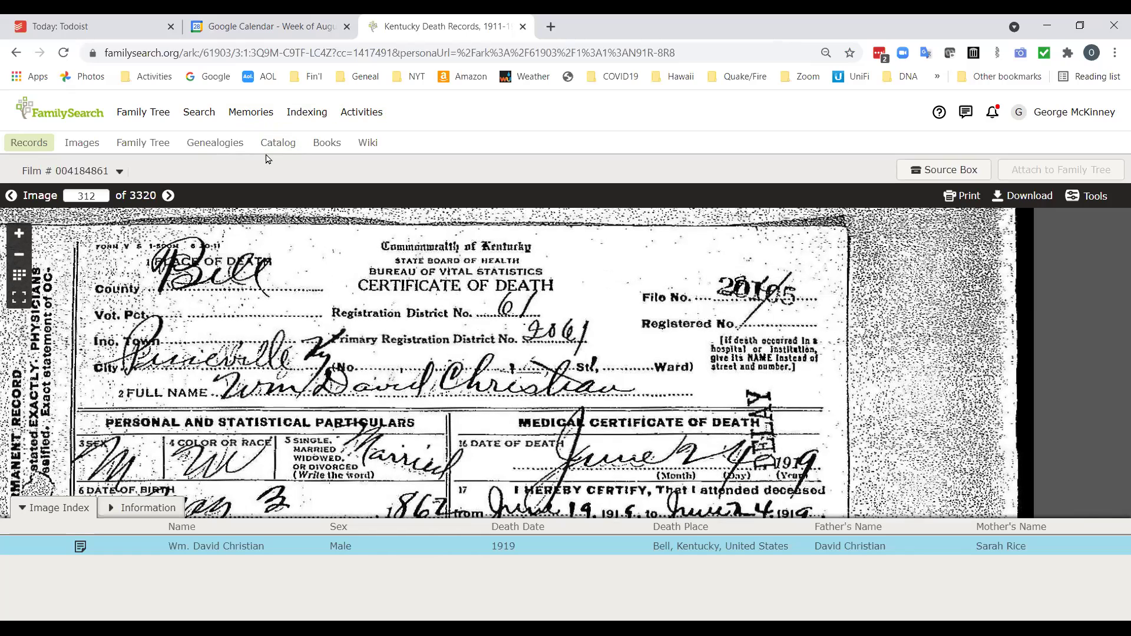
Return to the results list and open the Find A Grave Index partner image for the second result.
{"action": "left_click", "coordinate": [15, 53]}
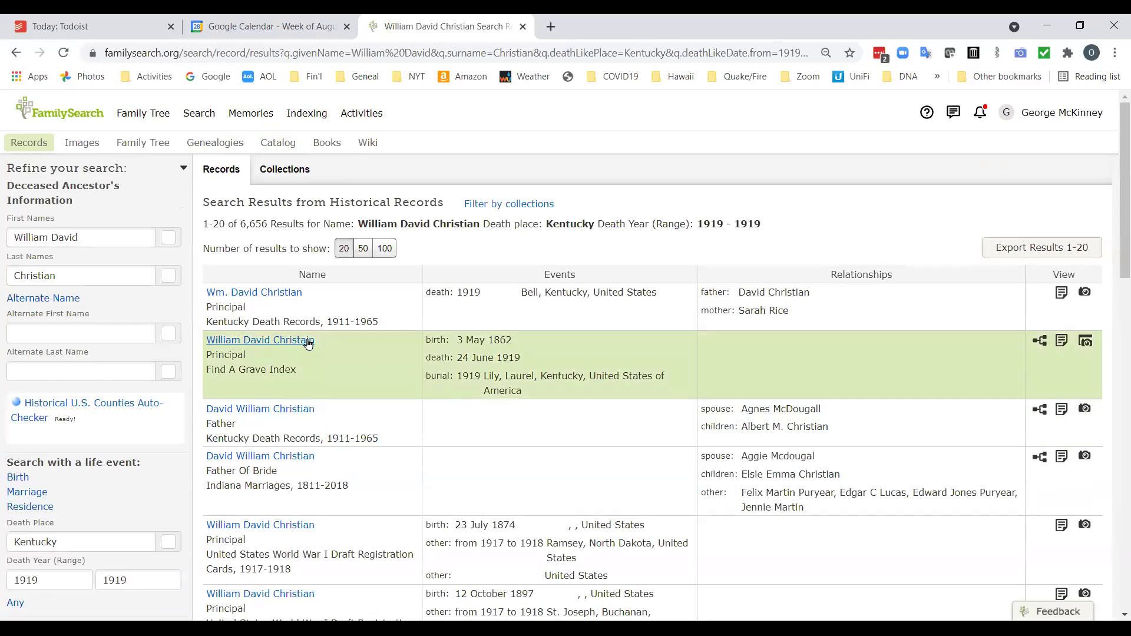
{"action": "left_click", "coordinate": [1086, 343]}
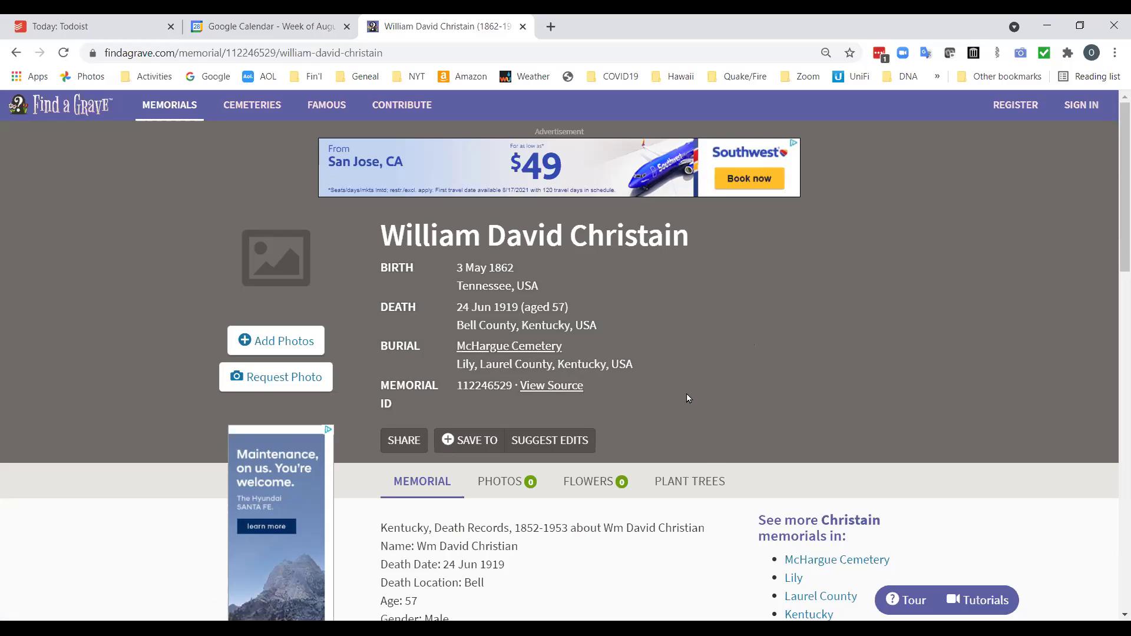
Follow the McHargue Cemetery link to see more memorials sharing the ancestor's surname.
{"action": "scroll", "coordinate": [726, 393], "scroll_direction": "down", "scroll_amount": 2}
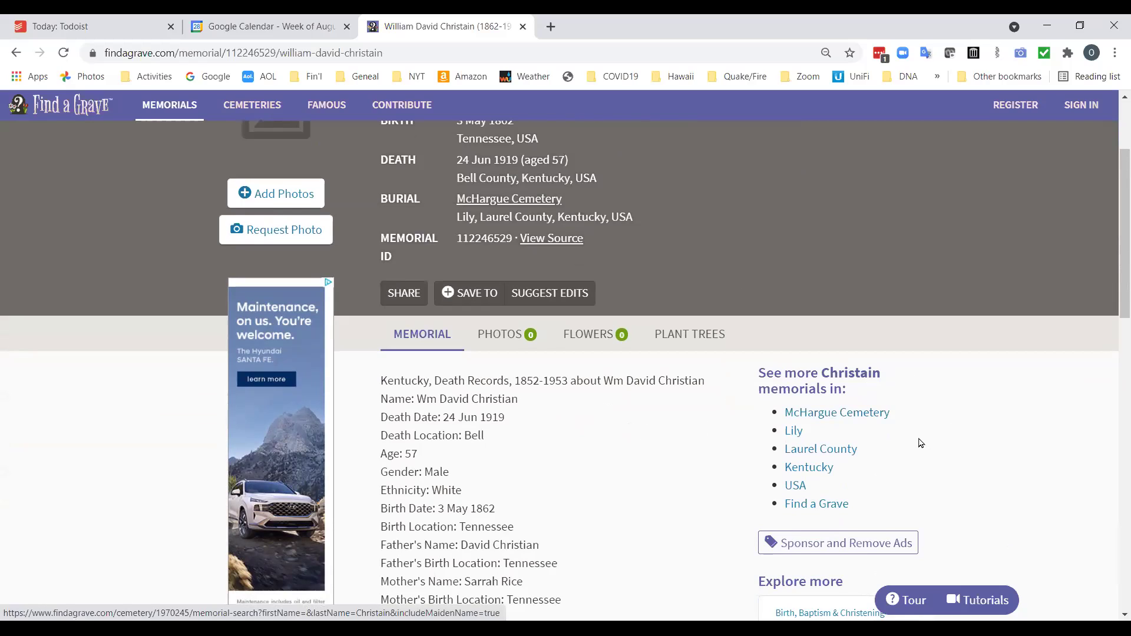
{"action": "left_click", "coordinate": [813, 418]}
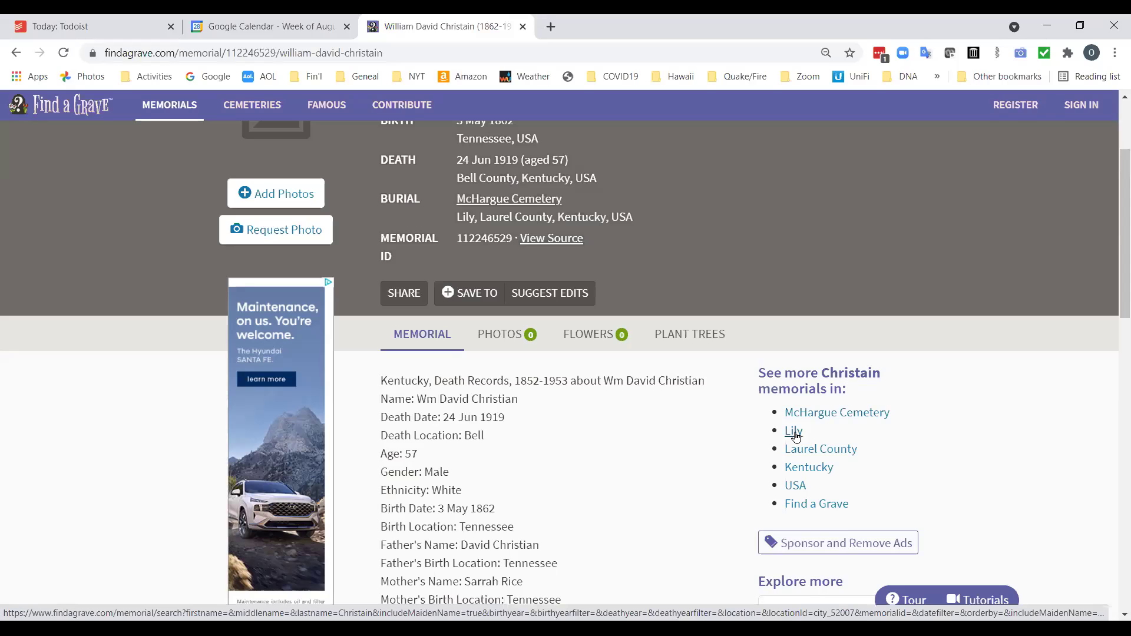
{"action": "left_click", "coordinate": [826, 415]}
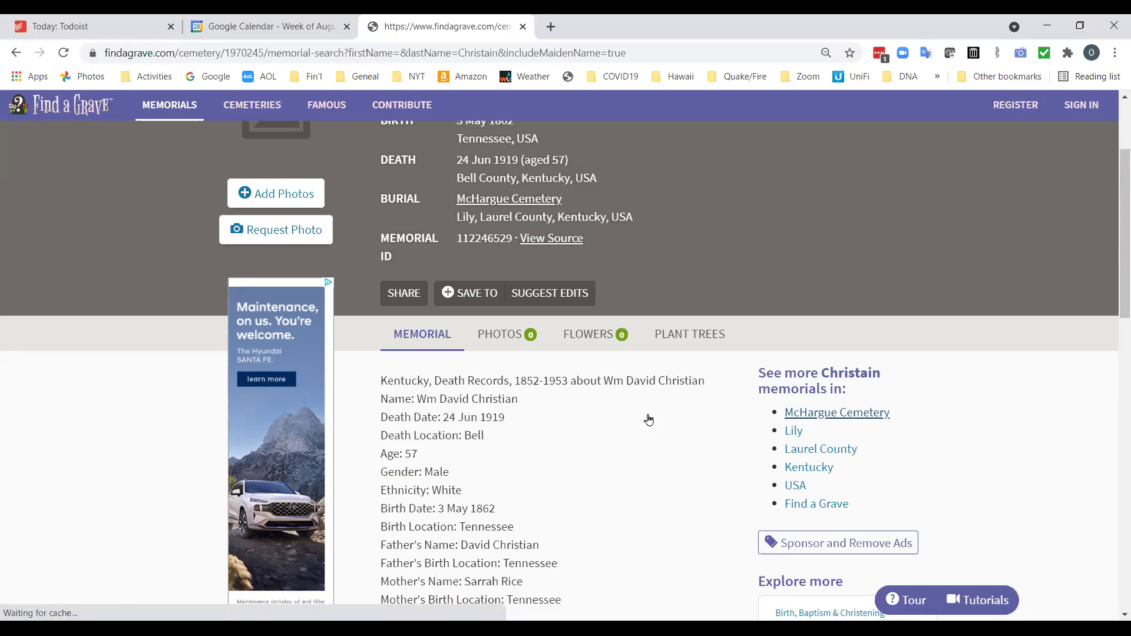
Scroll through the McHargue Cemetery results to review the four memorials with that surname.
{"action": "scroll", "coordinate": [585, 430], "scroll_direction": "down", "scroll_amount": 3}
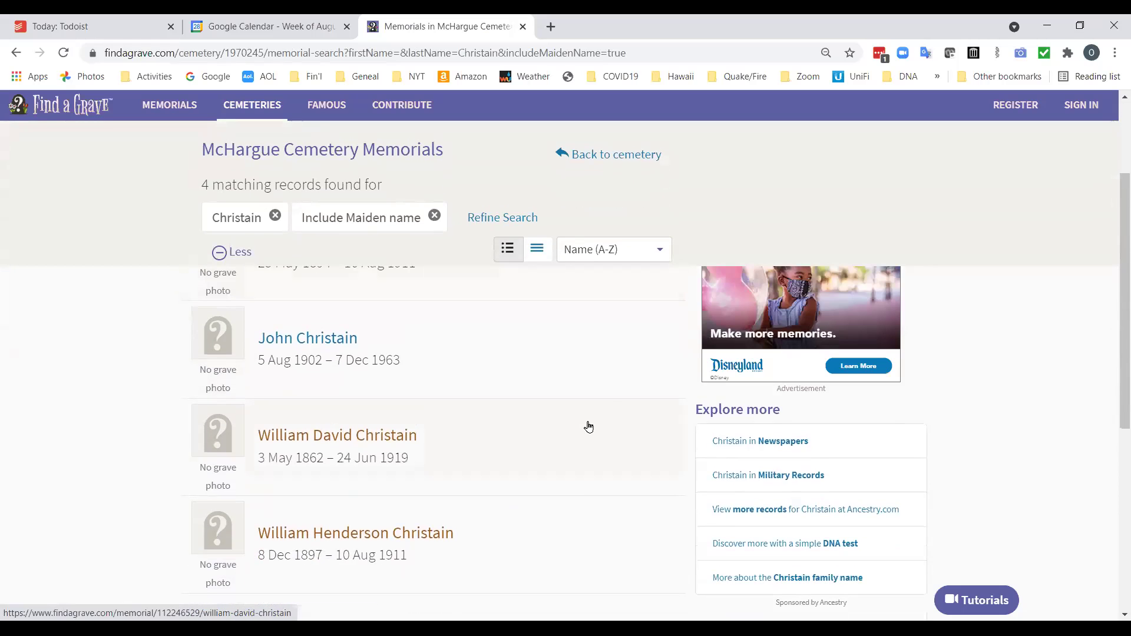
{"action": "scroll", "coordinate": [606, 412], "scroll_direction": "up", "scroll_amount": 1}
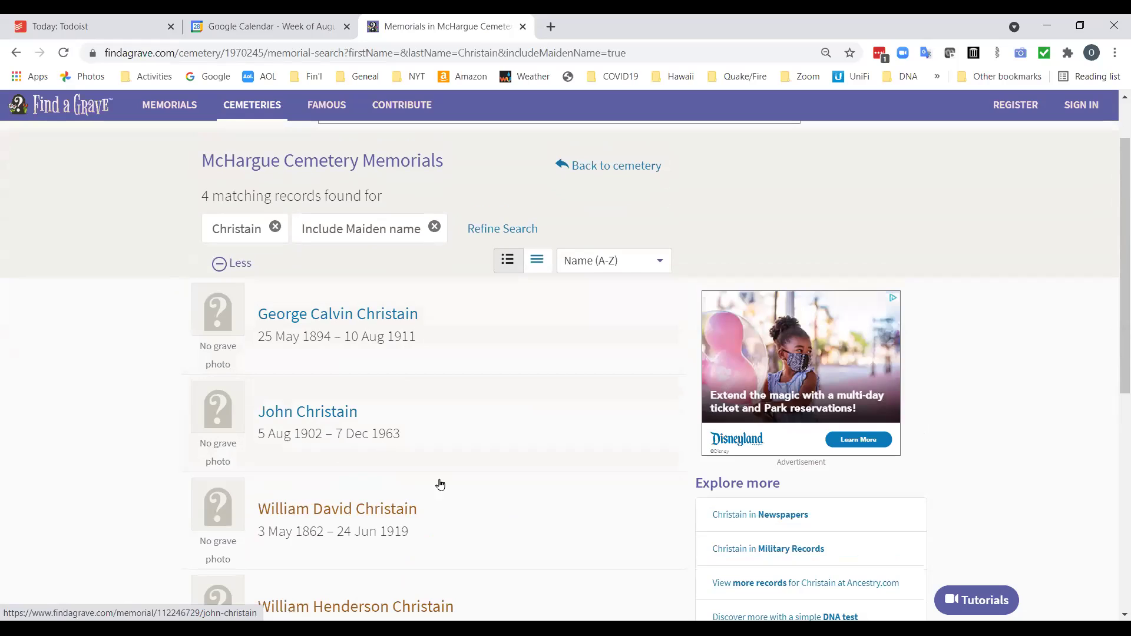
{"action": "scroll", "coordinate": [1114, 619], "scroll_direction": "down", "scroll_amount": 3}
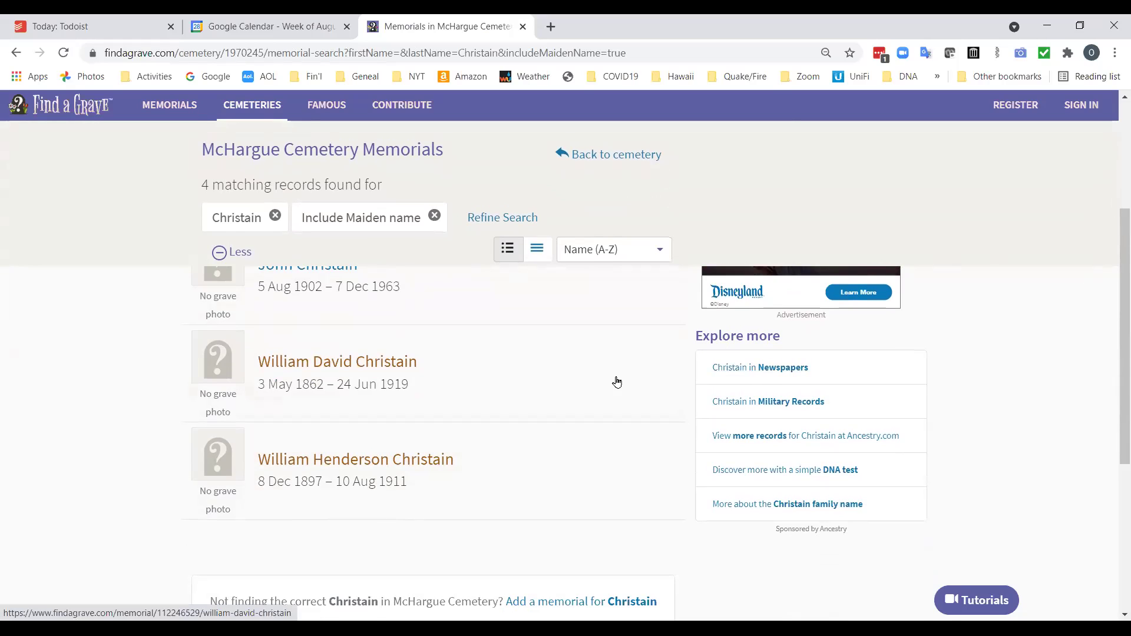
{"action": "scroll", "coordinate": [616, 382], "scroll_direction": "up", "scroll_amount": 3}
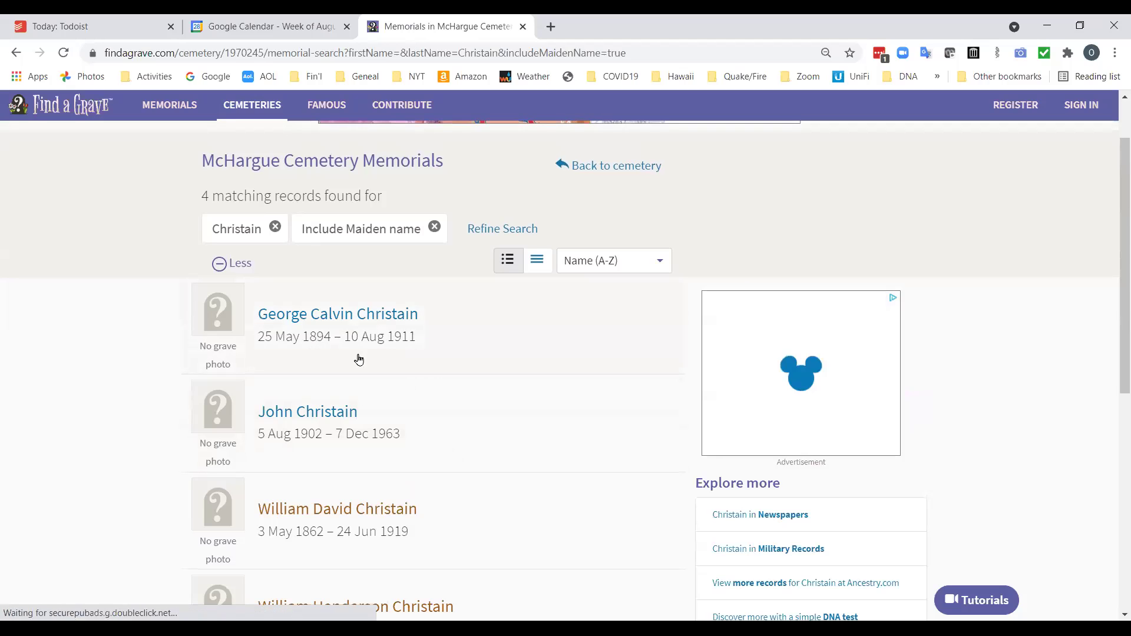
{"action": "scroll", "coordinate": [471, 391], "scroll_direction": "down", "scroll_amount": 3}
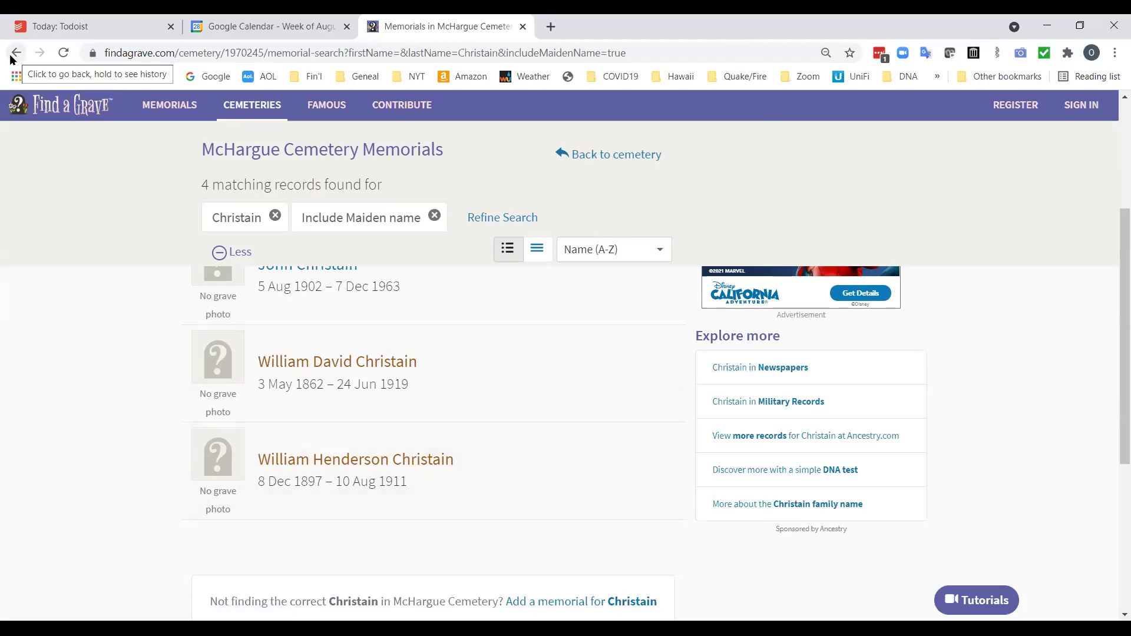
Back in FamilySearch, filter the collections to United States Census, 1910 (182 matches).
{"action": "left_click", "coordinate": [16, 55]}
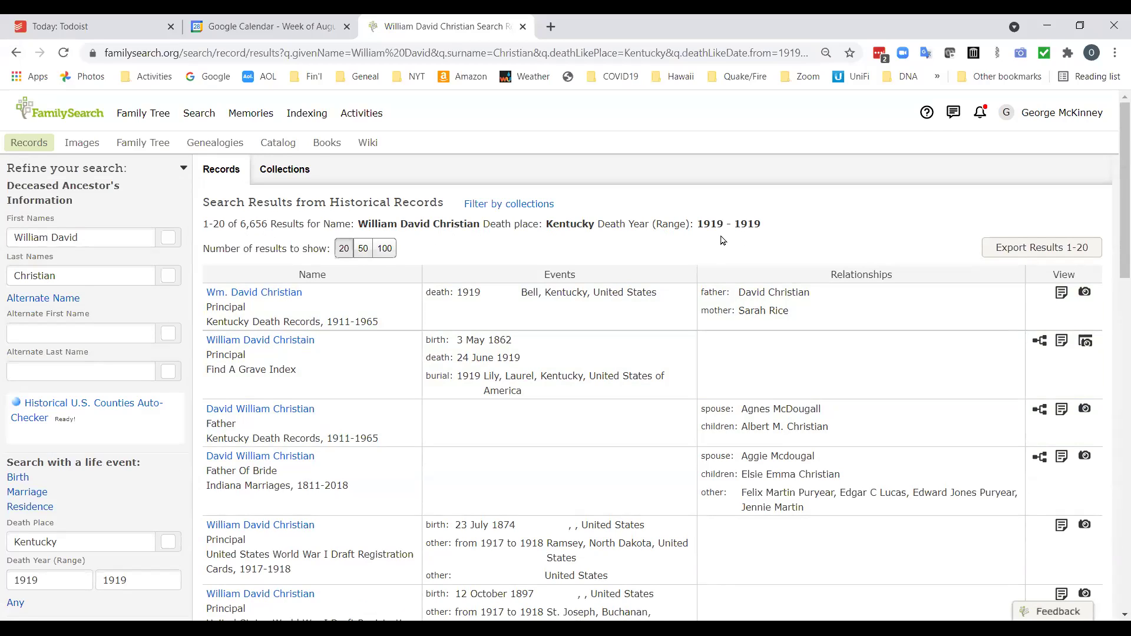
{"action": "left_click", "coordinate": [291, 170]}
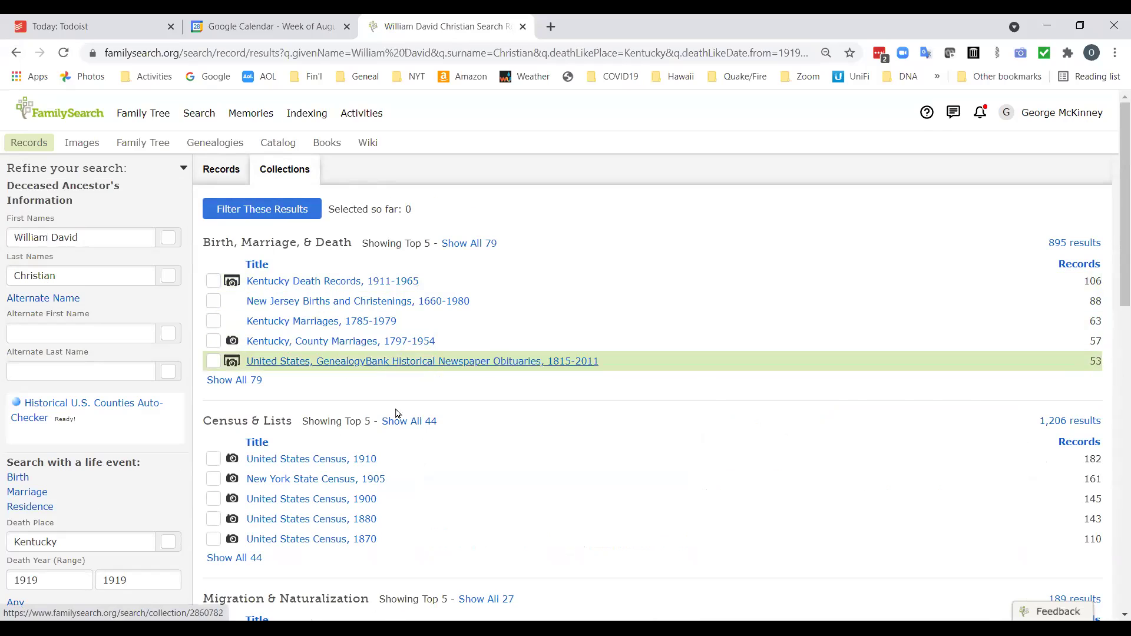
{"action": "left_click", "coordinate": [310, 463]}
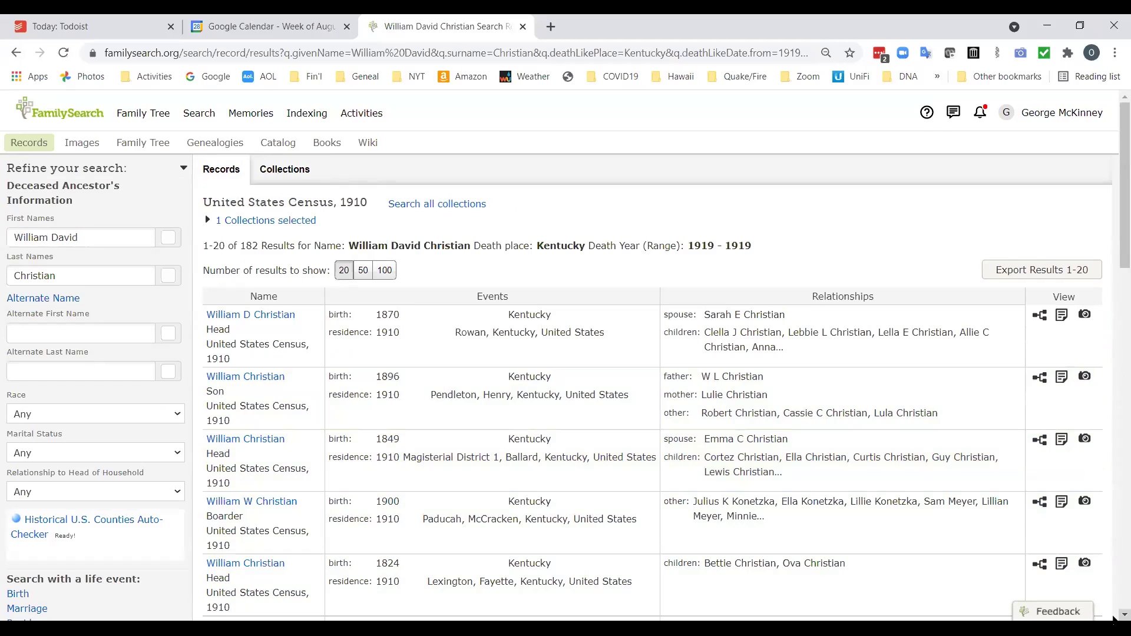
{"action": "scroll", "coordinate": [1114, 618], "scroll_direction": "down", "scroll_amount": 4}
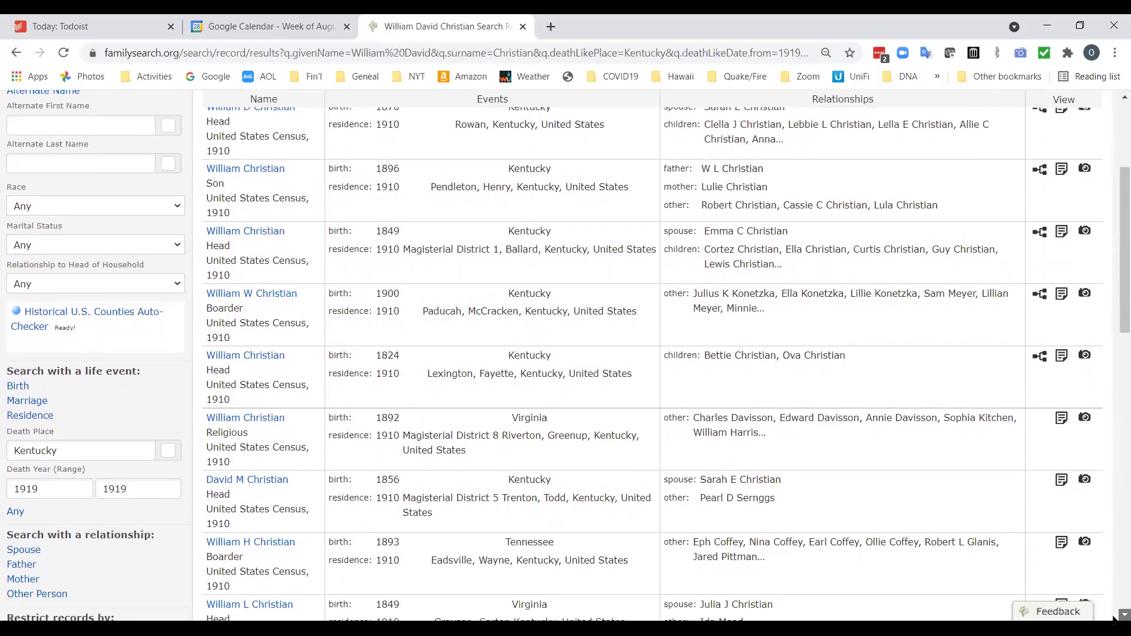
{"action": "scroll", "coordinate": [517, 533], "scroll_direction": "up", "scroll_amount": 4}
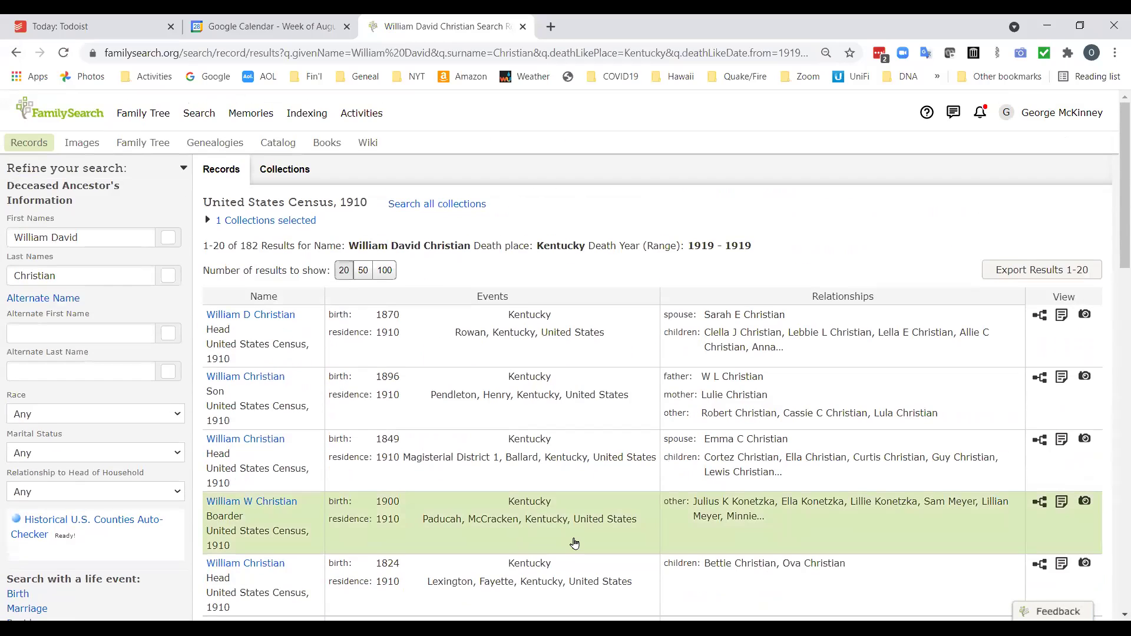
{"action": "triple_click", "coordinate": [111, 236]}
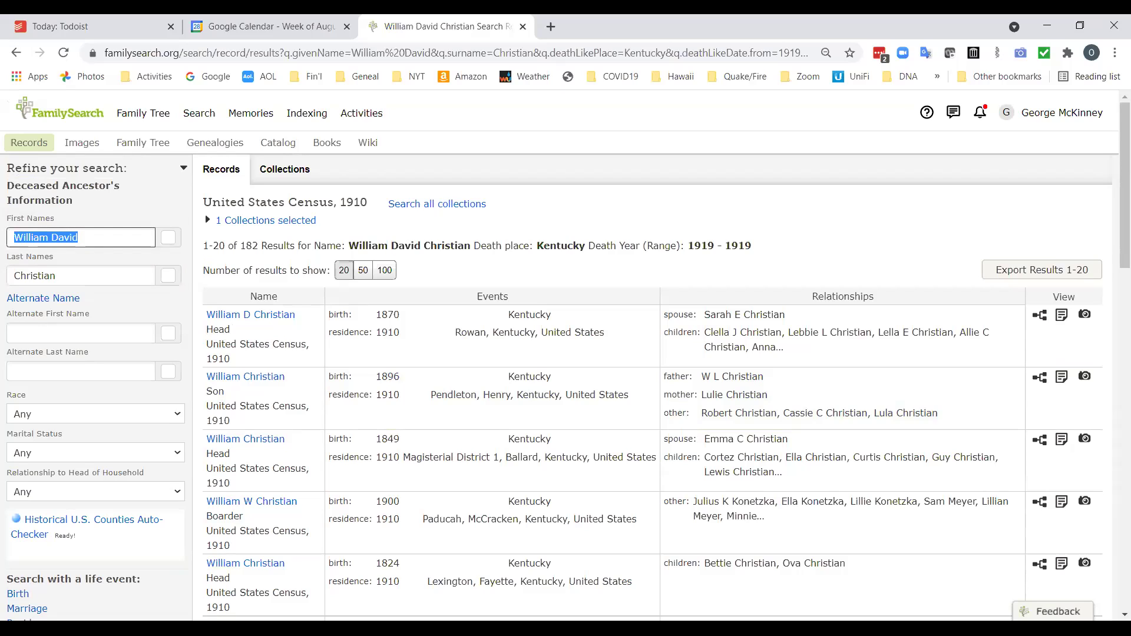
Replace the first names, set death years 1893–1895, and clear the Kentucky death place.
{"action": "type", "text": "George"}
{"action": "key", "text": "Tab"}
{"action": "key", "text": "Tab"}
{"action": "key", "text": "Tab"}
{"action": "key", "text": "Tab"}
{"action": "key", "text": "Tab"}
{"action": "key", "text": "Tab"}
{"action": "key", "text": "Tab"}
{"action": "key", "text": "Tab"}
{"action": "key", "text": "Tab"}
{"action": "key", "text": "Tab"}
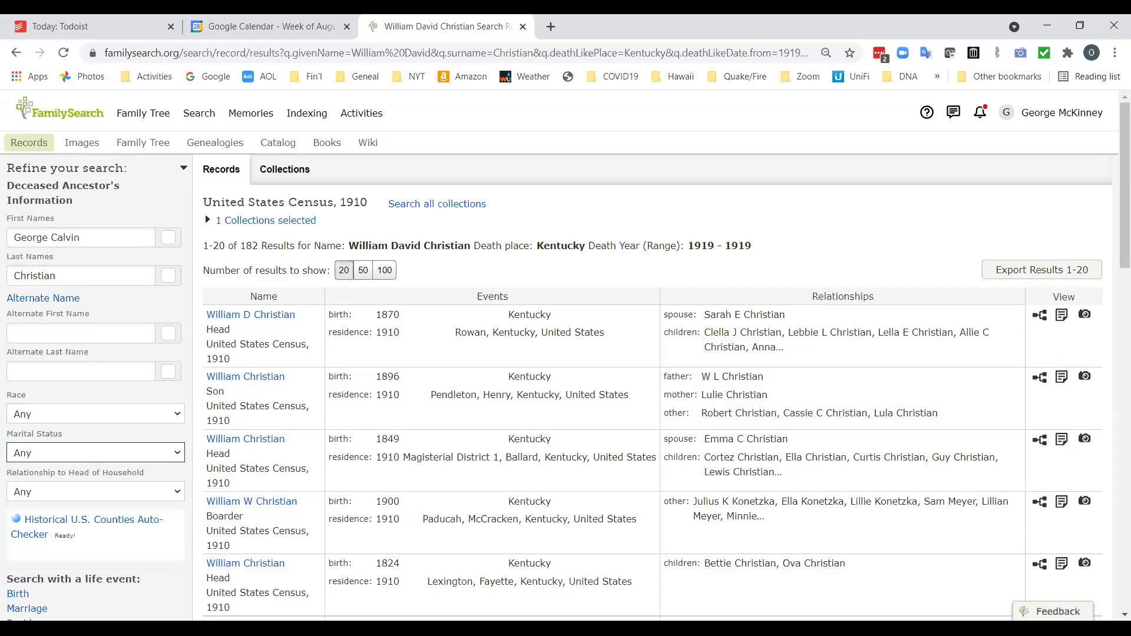
{"action": "scroll", "coordinate": [96, 293], "scroll_direction": "down", "scroll_amount": 5}
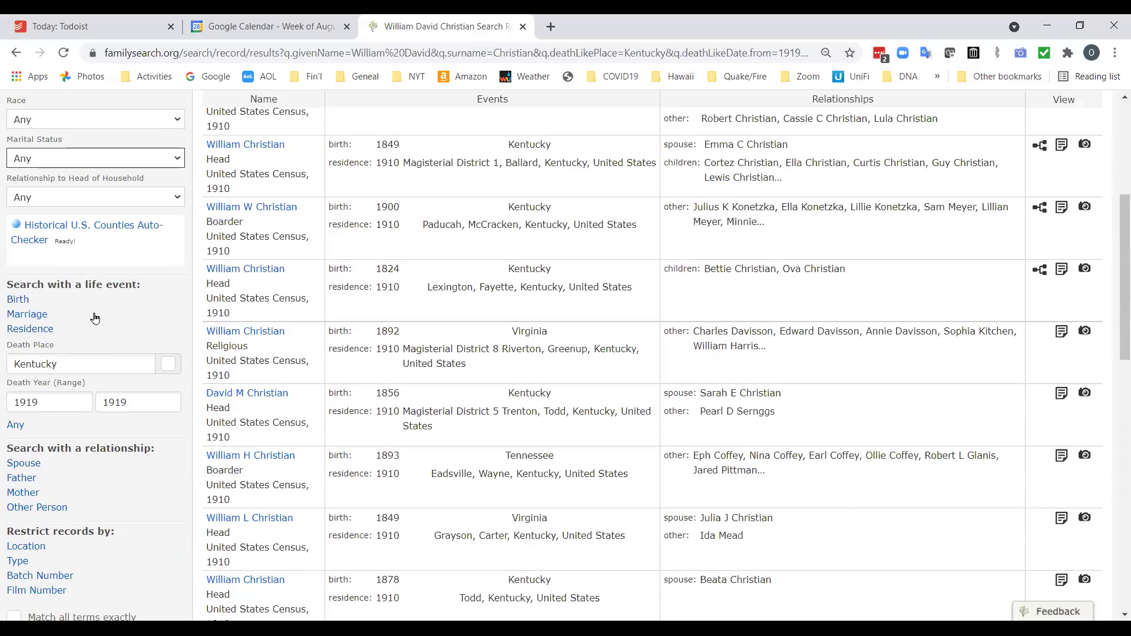
{"action": "double_click", "coordinate": [75, 403]}
{"action": "type", "text": "1894"}
{"action": "key", "text": "Tab"}
{"action": "type", "text": "189"}
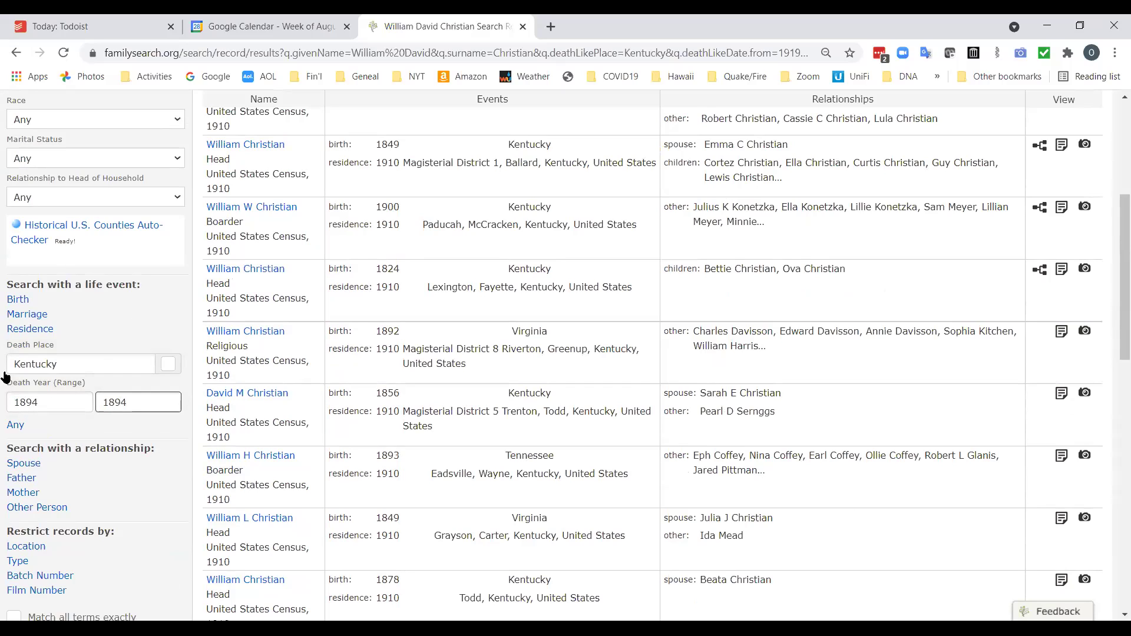
{"action": "double_click", "coordinate": [80, 362]}
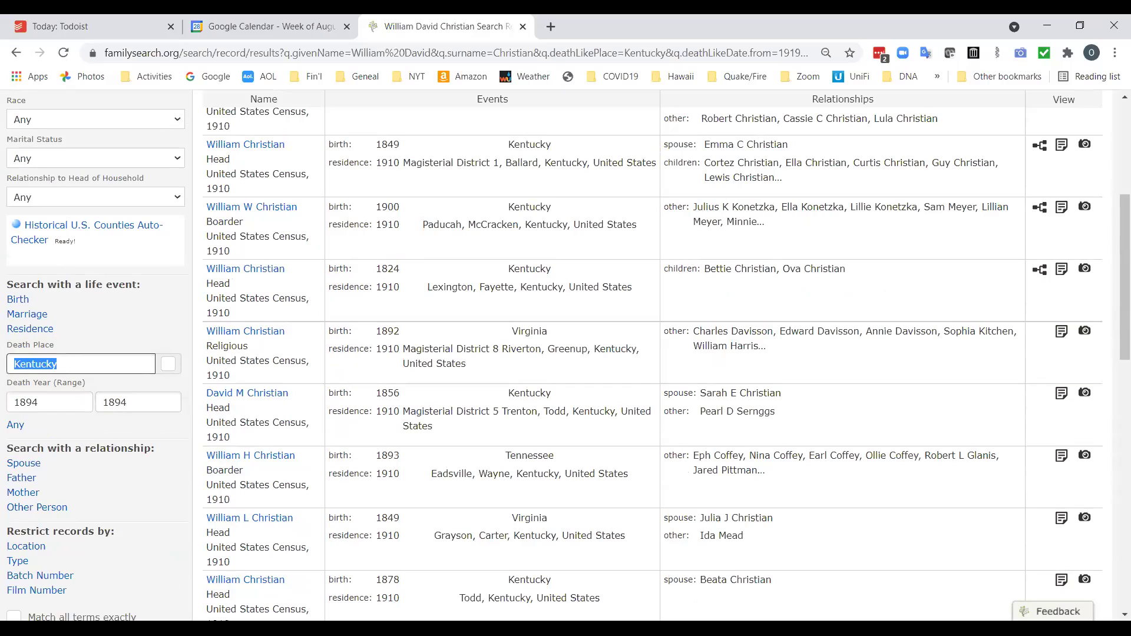
{"action": "key", "text": "BackSpace"}
{"action": "left_click", "coordinate": [57, 408]}
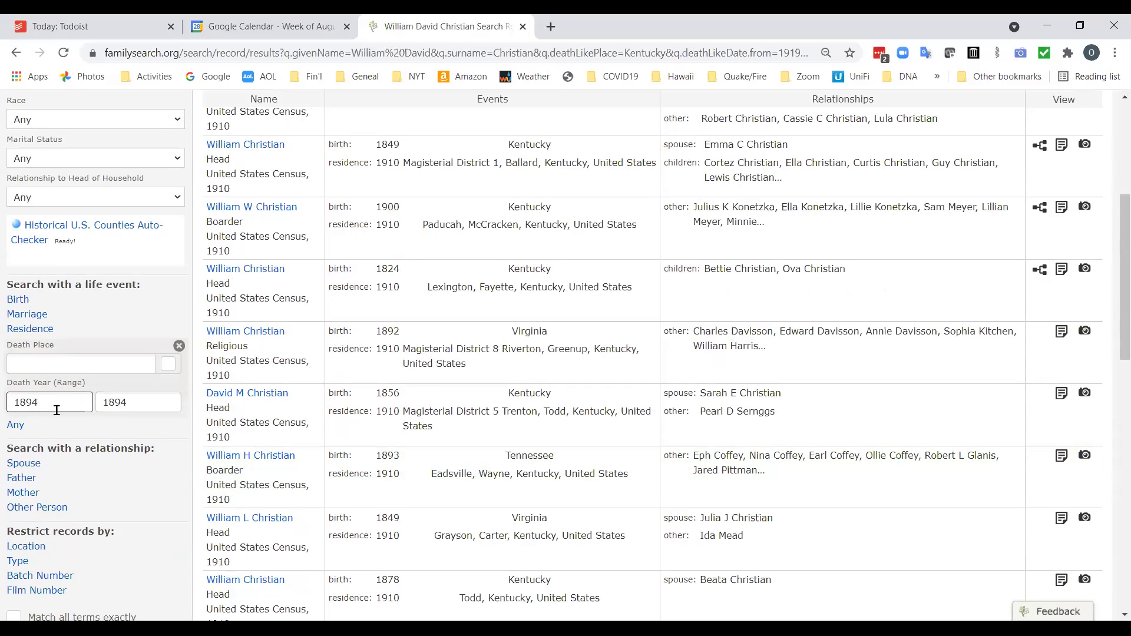
{"action": "left_click", "coordinate": [177, 409]}
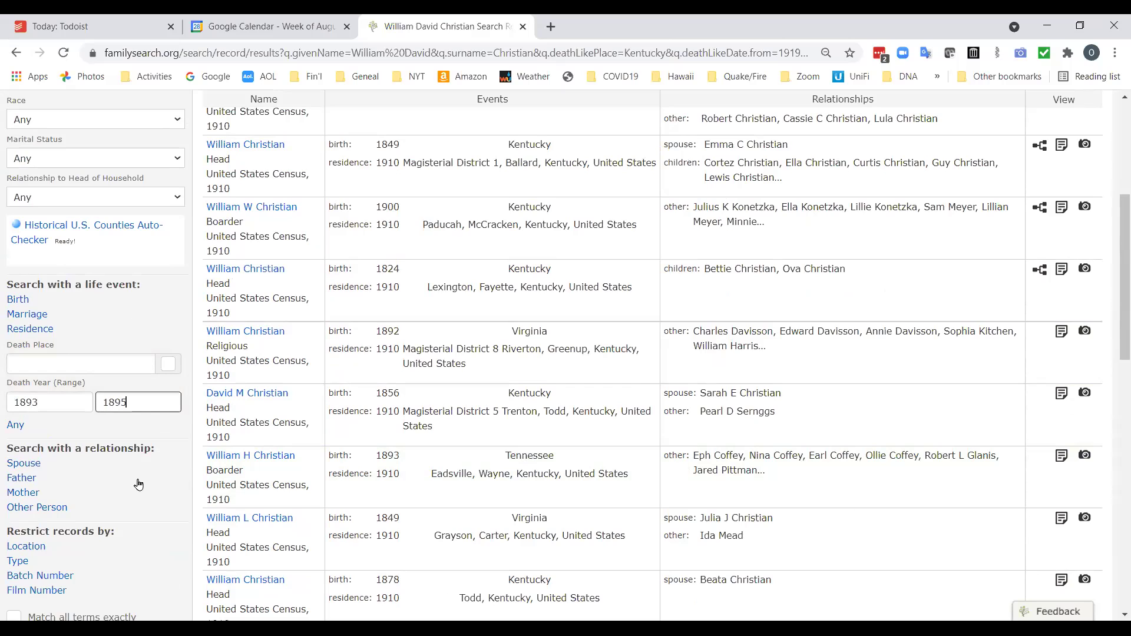
Add the father's first names and run the updated 1910 census search, returning 257 results.
{"action": "scroll", "coordinate": [138, 484], "scroll_direction": "down", "scroll_amount": 1}
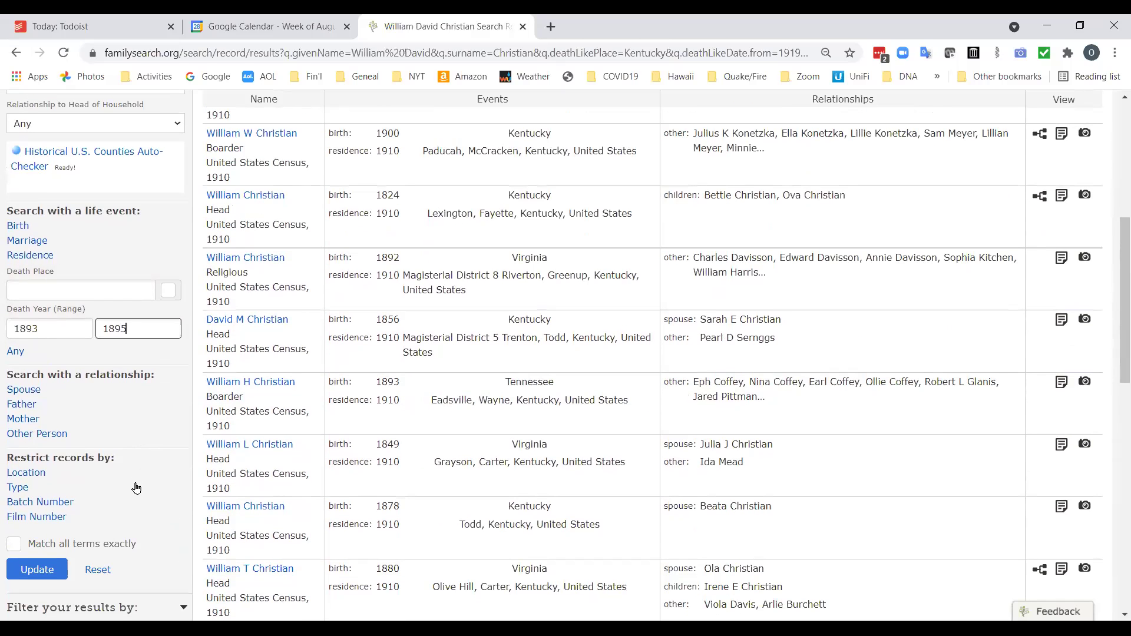
{"action": "left_click", "coordinate": [21, 405]}
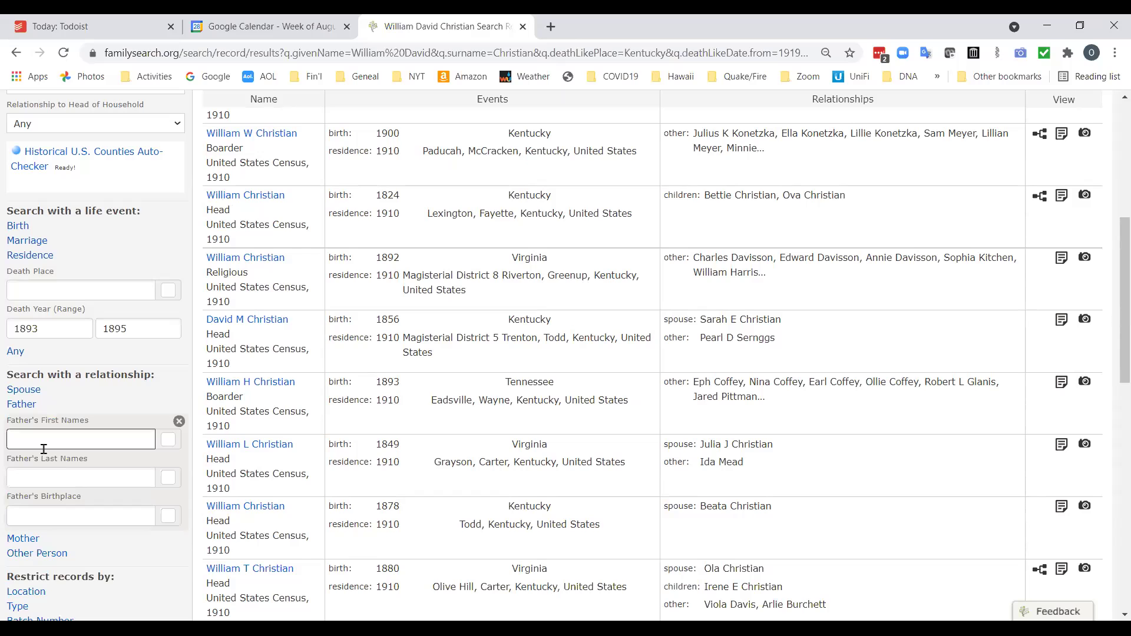
{"action": "type", "text": "William David"}
{"action": "scroll", "coordinate": [73, 462], "scroll_direction": "down", "scroll_amount": 3}
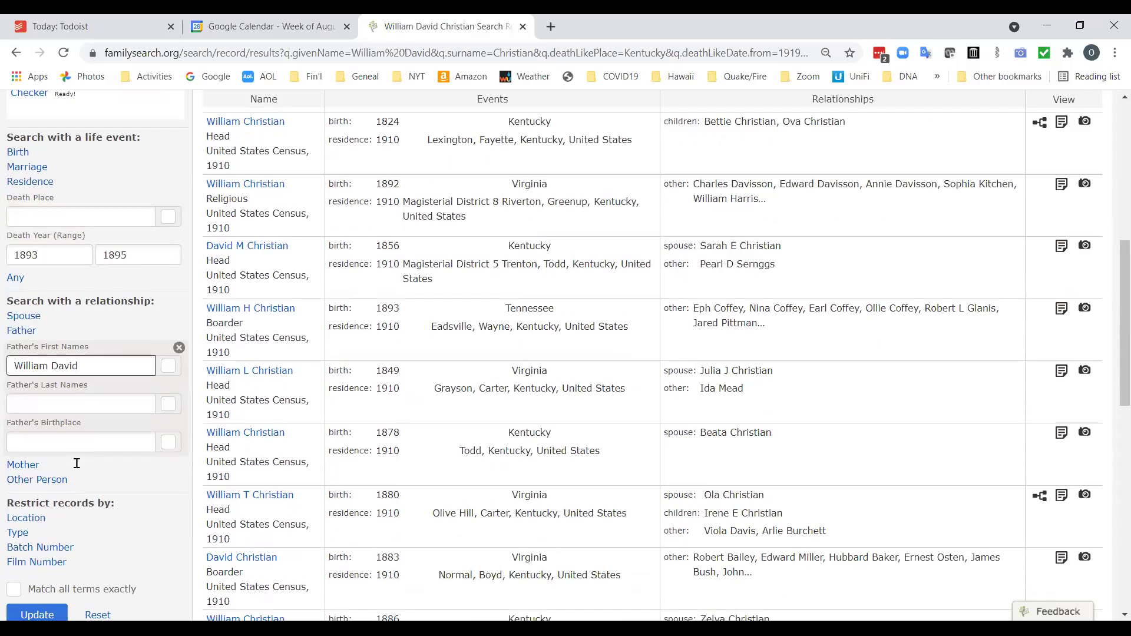
{"action": "left_click", "coordinate": [37, 541]}
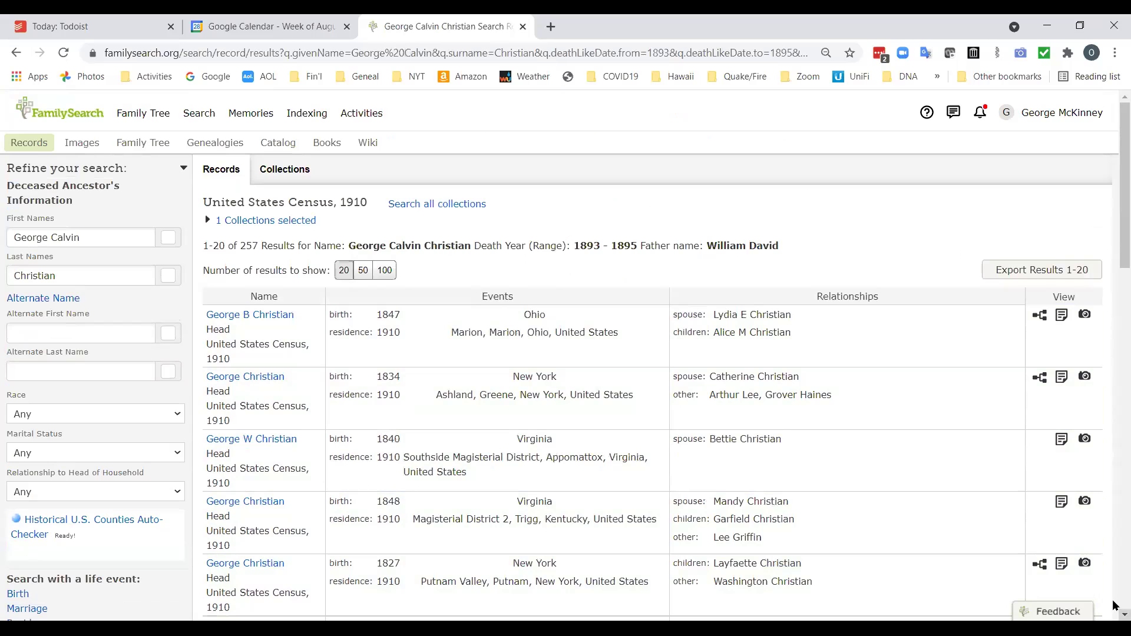
Scroll to the bottom of the results and move to page 2.
{"action": "scroll", "coordinate": [1114, 616], "scroll_direction": "down", "scroll_amount": 3}
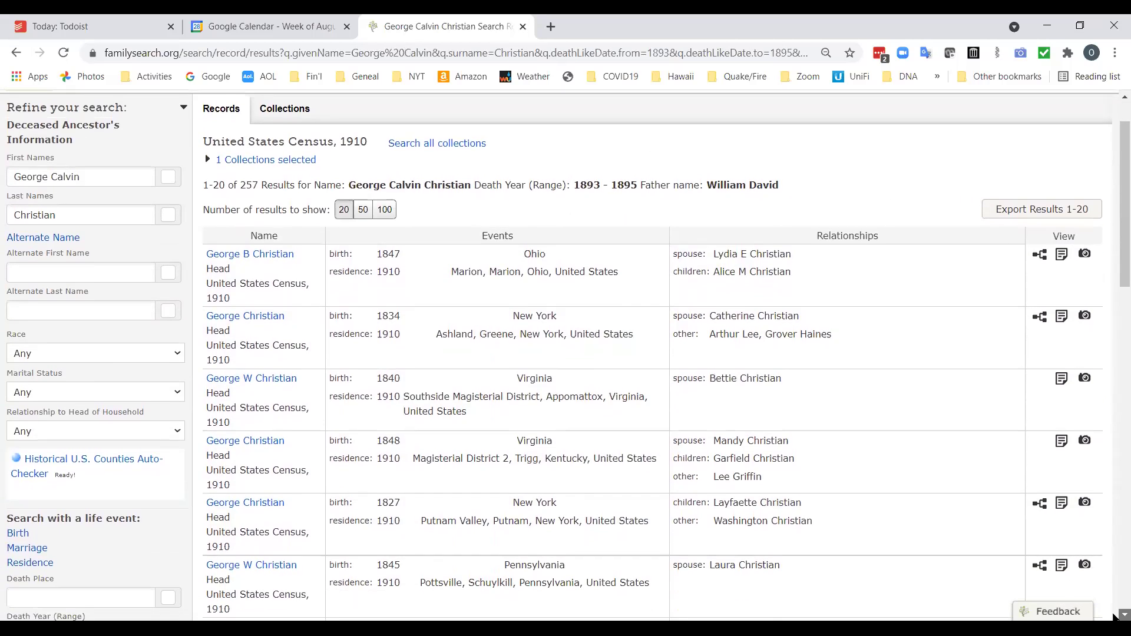
{"action": "scroll", "coordinate": [1114, 616], "scroll_direction": "down", "scroll_amount": 4}
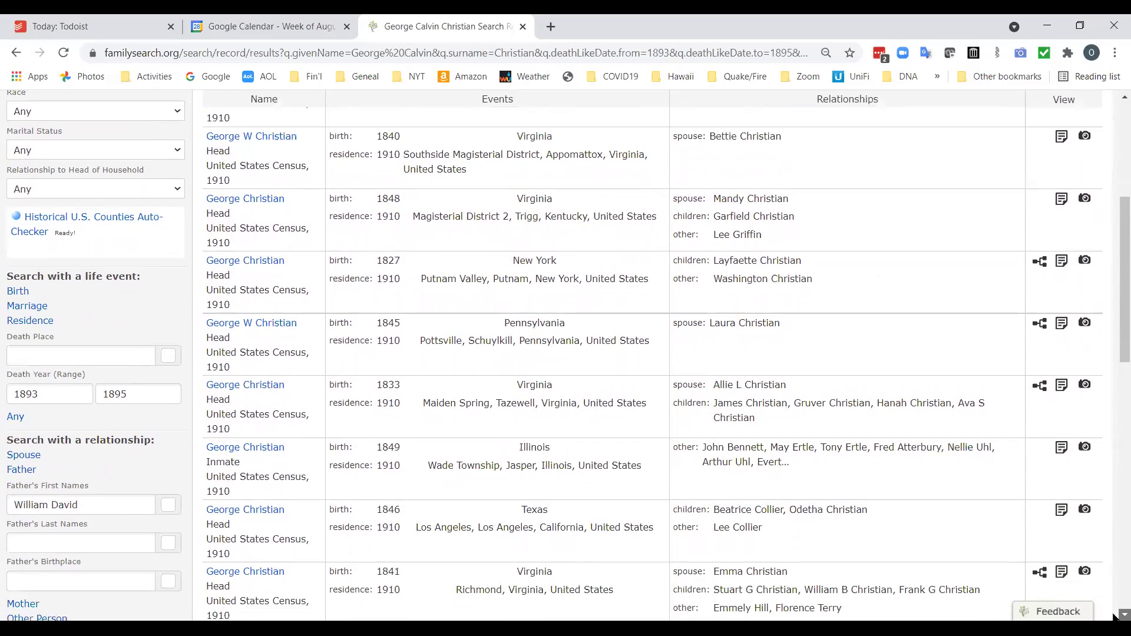
{"action": "scroll", "coordinate": [1113, 616], "scroll_direction": "down", "scroll_amount": 5}
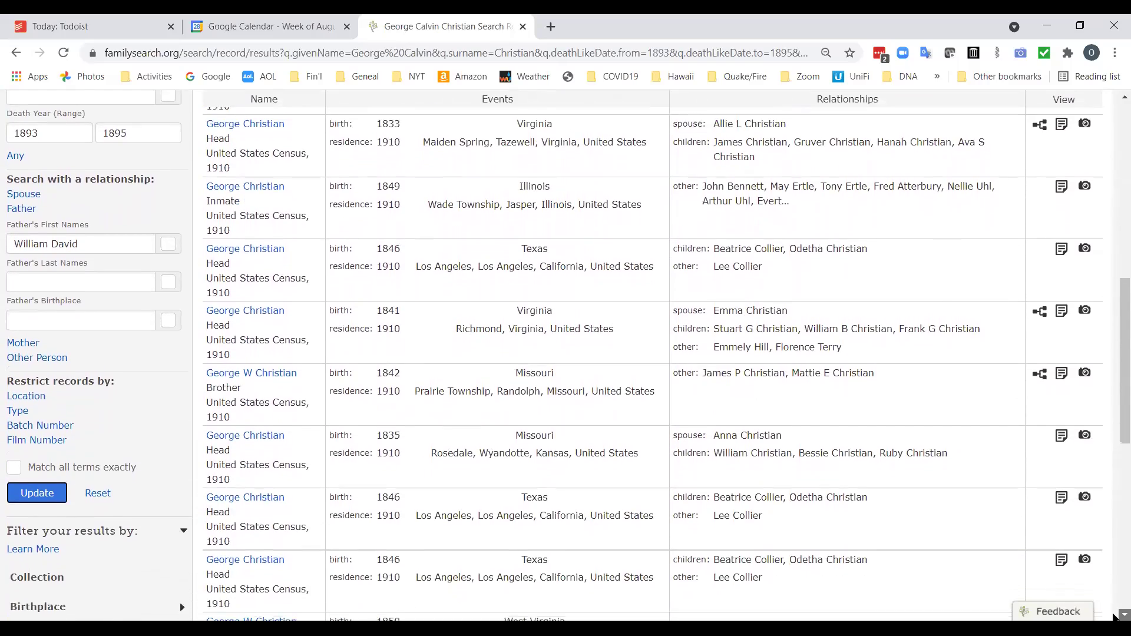
{"action": "scroll", "coordinate": [1113, 616], "scroll_direction": "down", "scroll_amount": 5}
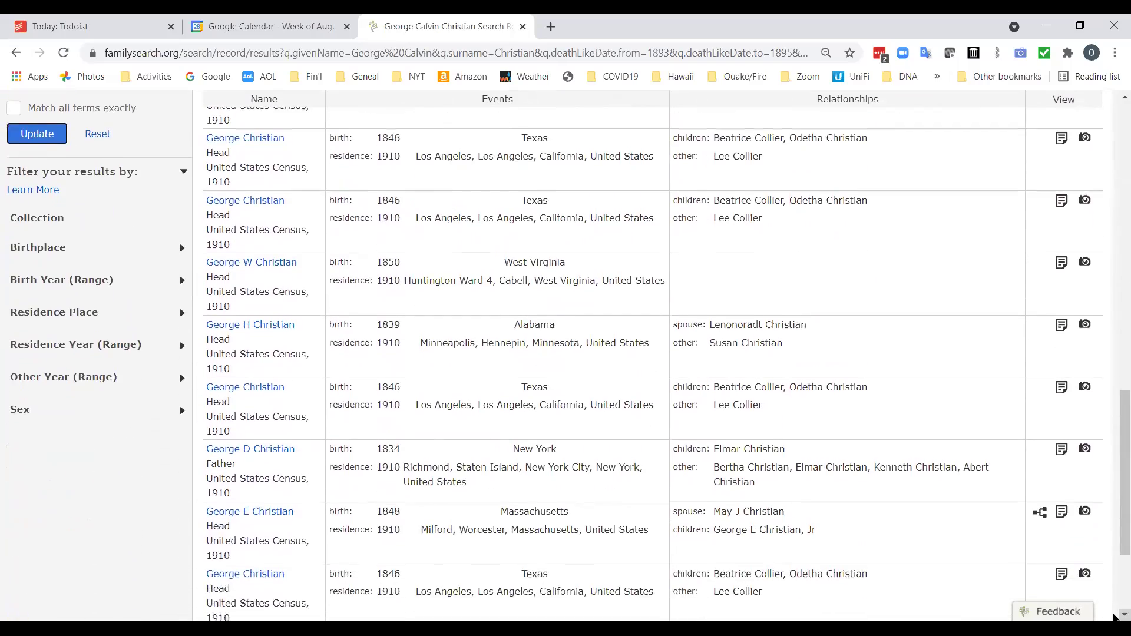
{"action": "left_click", "coordinate": [825, 554]}
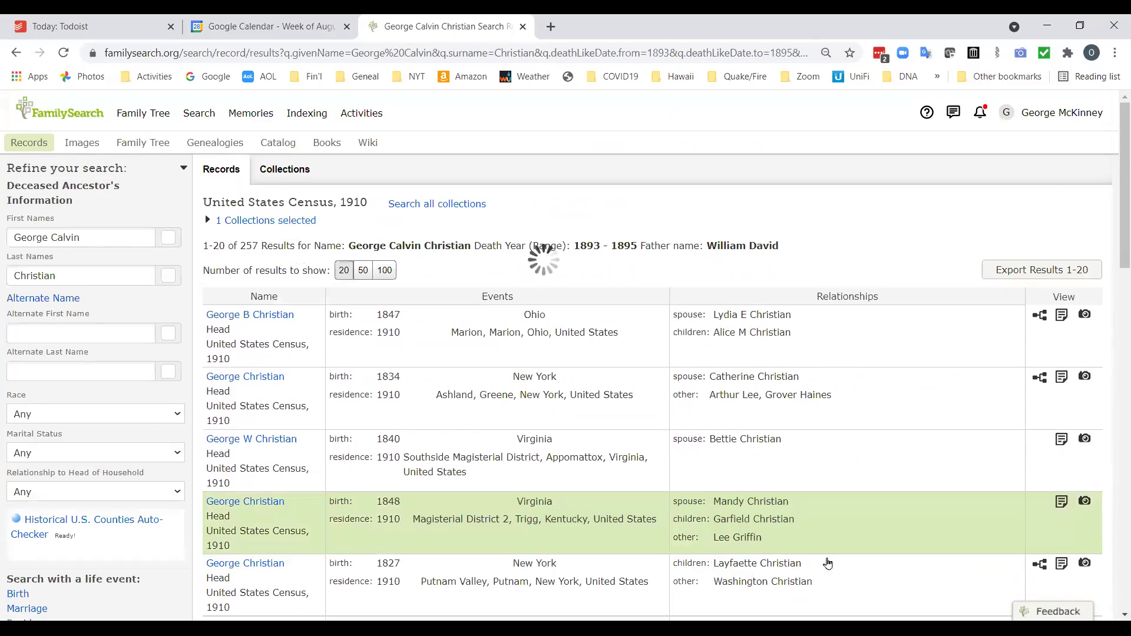
{"action": "left_click", "coordinate": [1114, 612]}
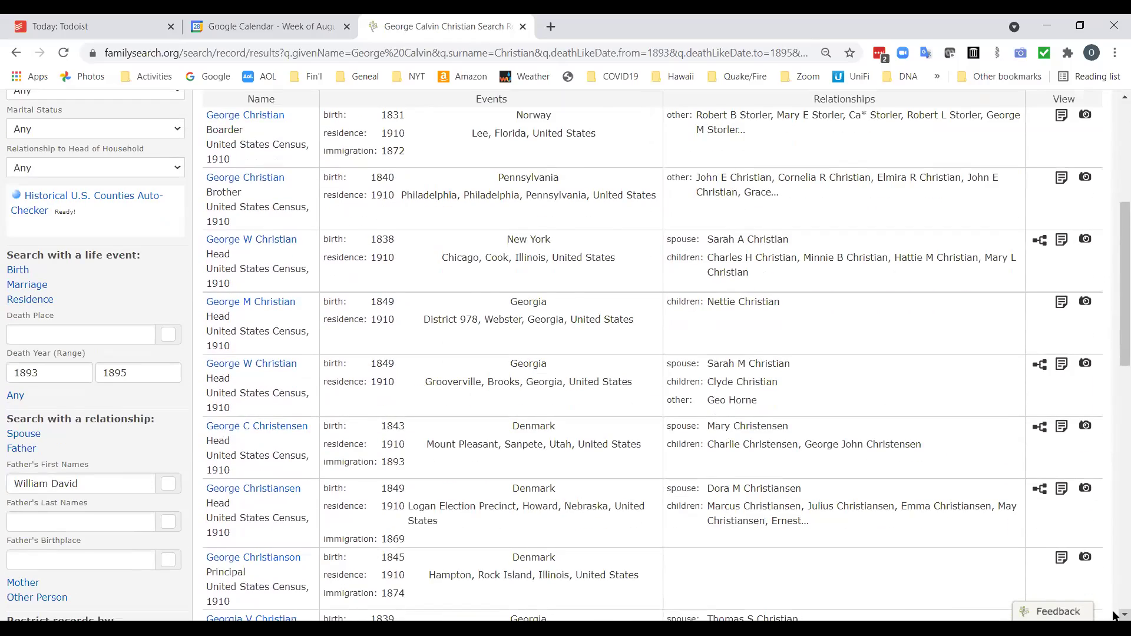
Scroll through page 2 and advance to page 3, showing results 41–60 of 257.
{"action": "scroll", "coordinate": [1115, 603], "scroll_direction": "down", "scroll_amount": 7}
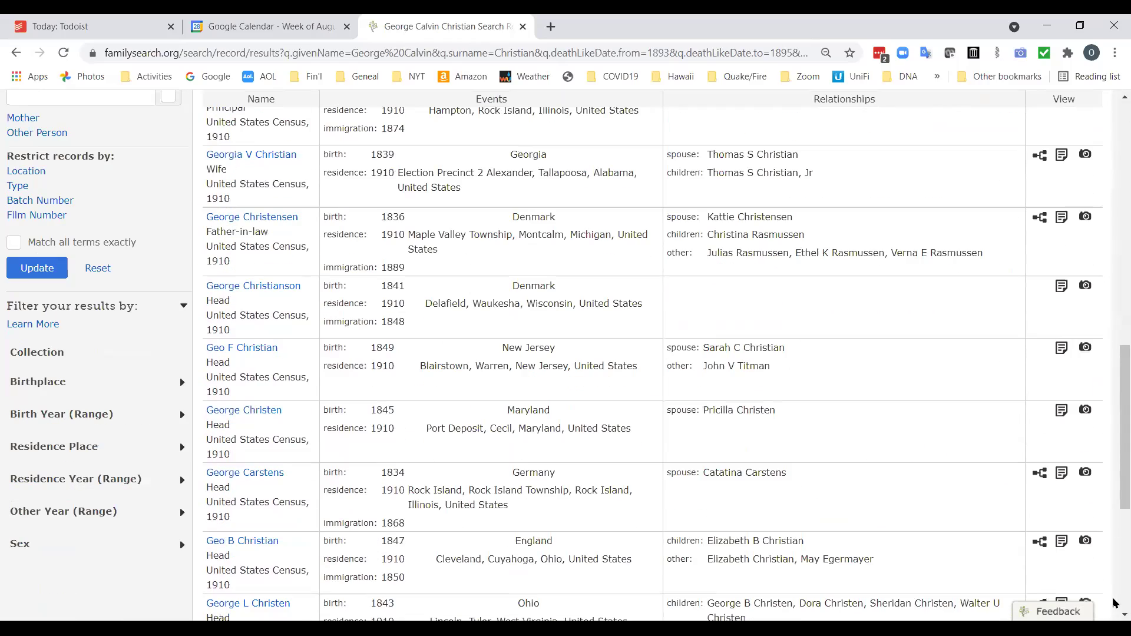
{"action": "scroll", "coordinate": [1115, 603], "scroll_direction": "down", "scroll_amount": 4}
{"action": "scroll", "coordinate": [248, 425], "scroll_direction": "up", "scroll_amount": 8}
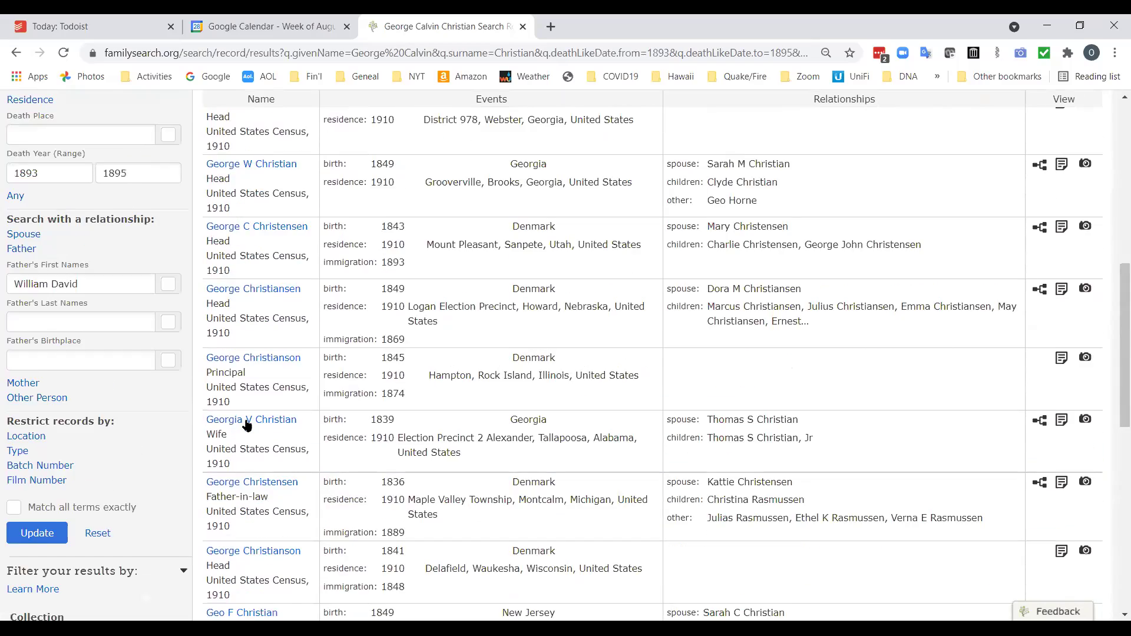
{"action": "scroll", "coordinate": [247, 425], "scroll_direction": "up", "scroll_amount": 7}
{"action": "scroll", "coordinate": [383, 472], "scroll_direction": "down", "scroll_amount": 10}
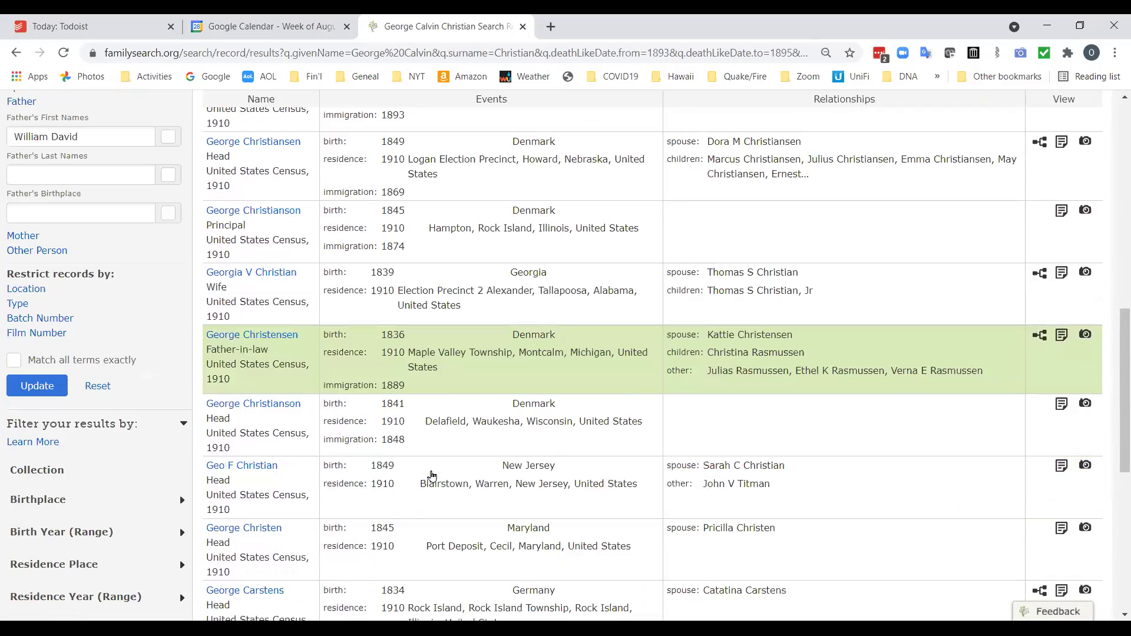
{"action": "scroll", "coordinate": [431, 474], "scroll_direction": "down", "scroll_amount": 7}
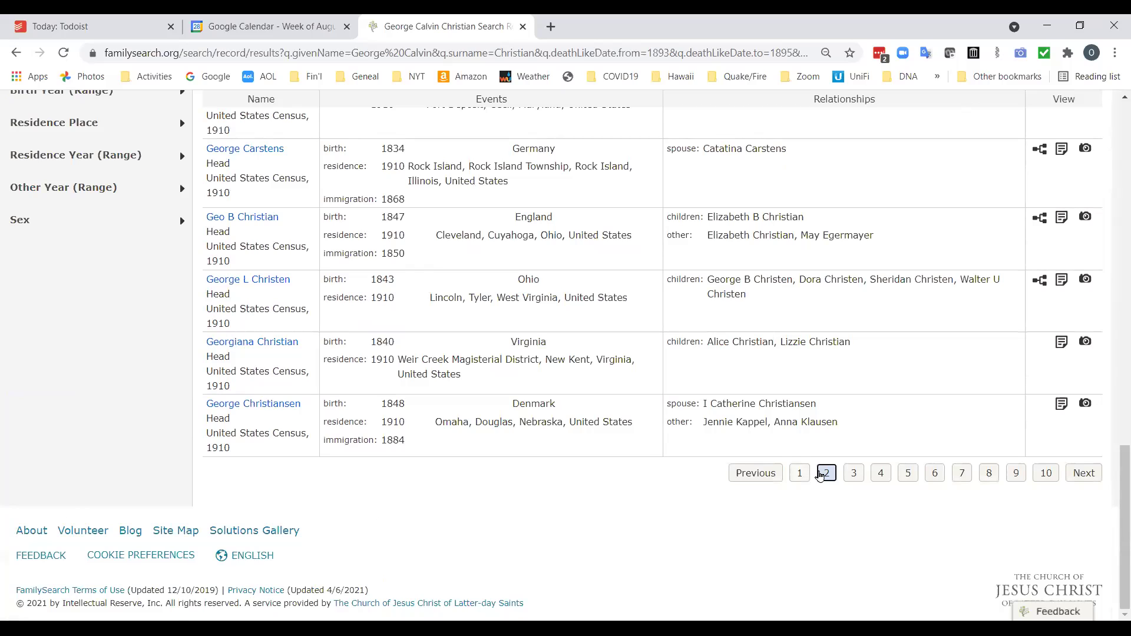
{"action": "left_click", "coordinate": [852, 477]}
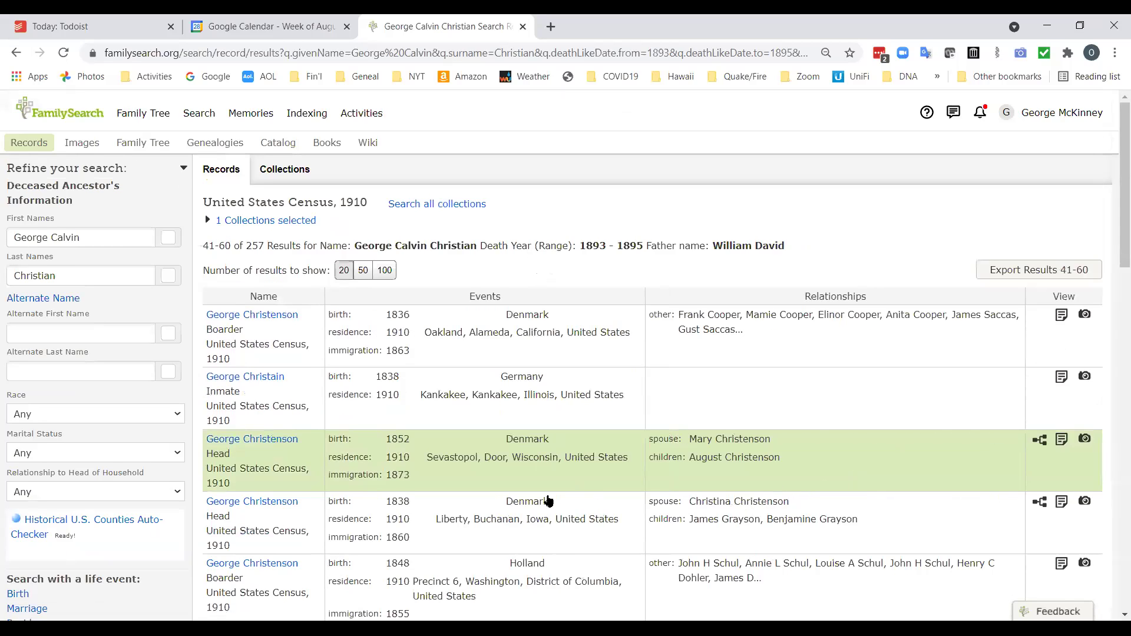
{"action": "scroll", "coordinate": [589, 462], "scroll_direction": "down", "scroll_amount": 6}
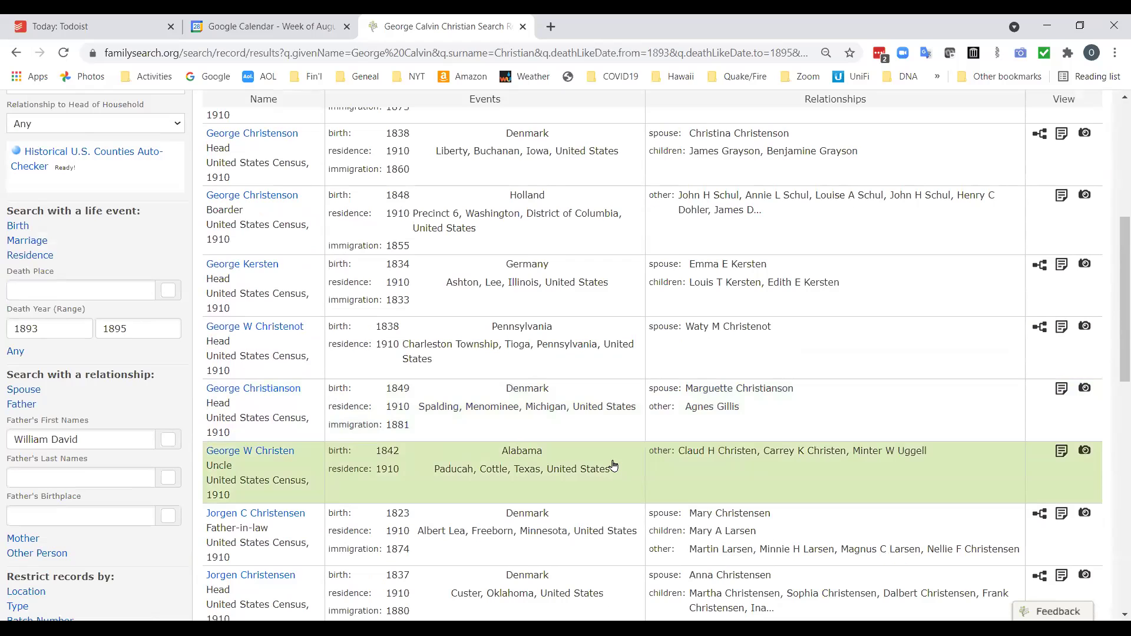
{"action": "scroll", "coordinate": [613, 465], "scroll_direction": "up", "scroll_amount": 7}
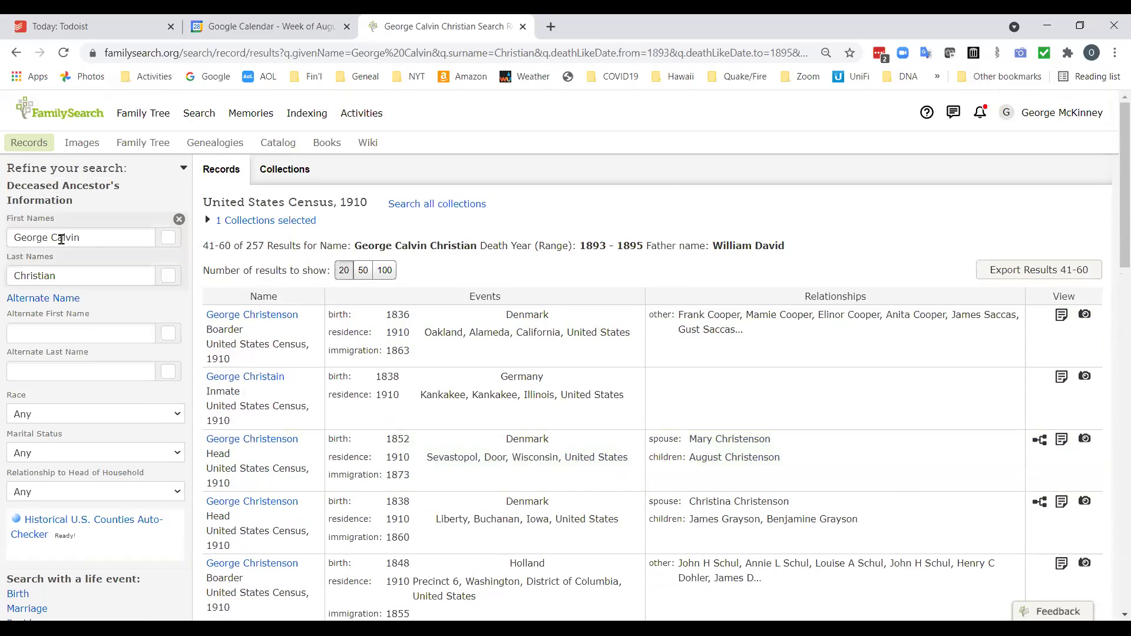
Remove the first of the two given names, leaving a single first name.
{"action": "double_click", "coordinate": [48, 239]}
{"action": "key", "text": "Delete"}
{"action": "key", "text": "Delete"}
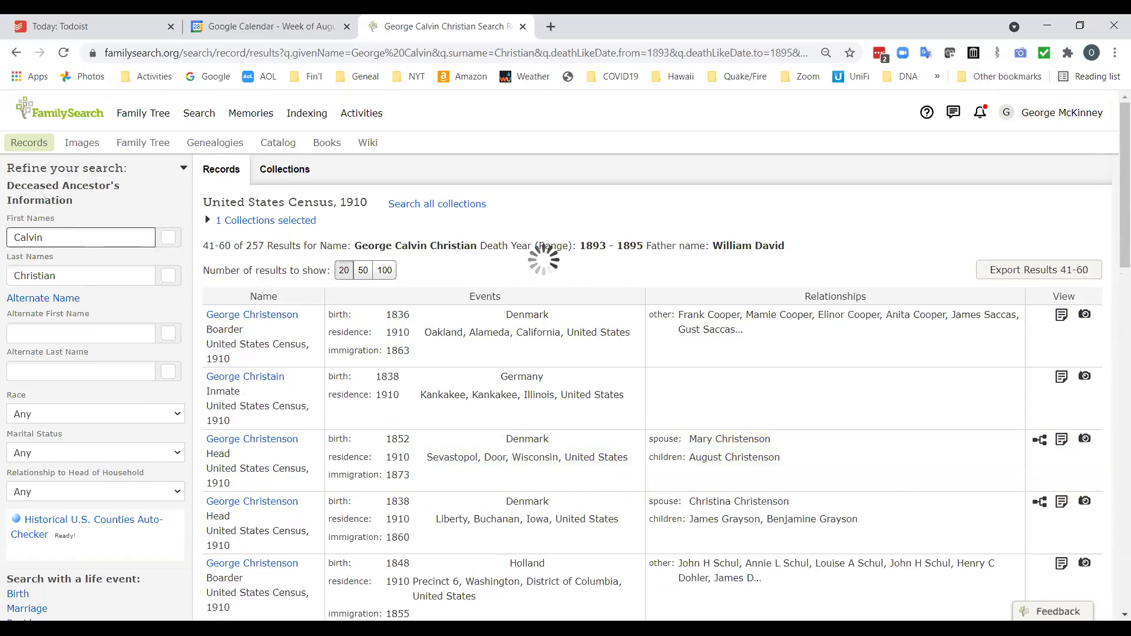
{"action": "scroll", "coordinate": [616, 472], "scroll_direction": "down", "scroll_amount": 5}
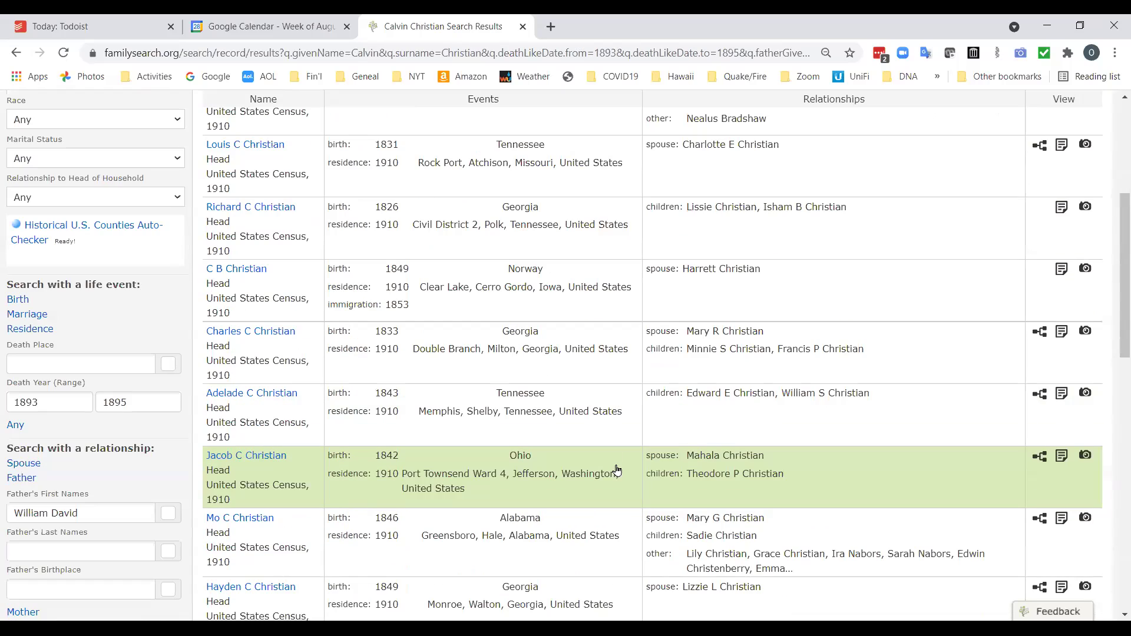
{"action": "scroll", "coordinate": [616, 470], "scroll_direction": "up", "scroll_amount": 4}
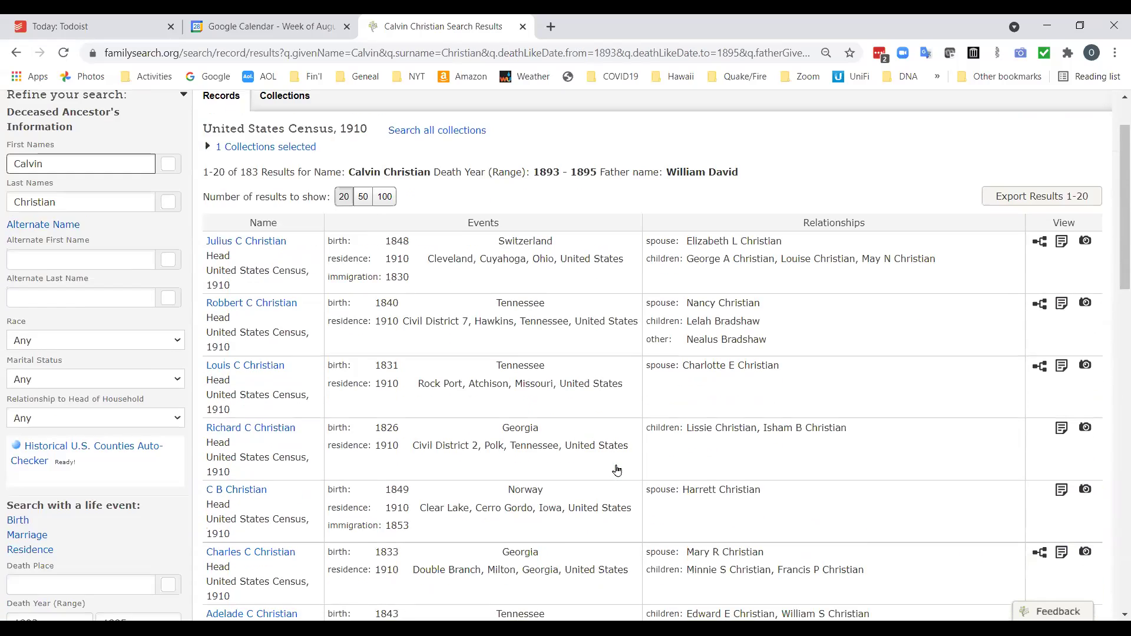
{"action": "scroll", "coordinate": [616, 470], "scroll_direction": "down", "scroll_amount": 1}
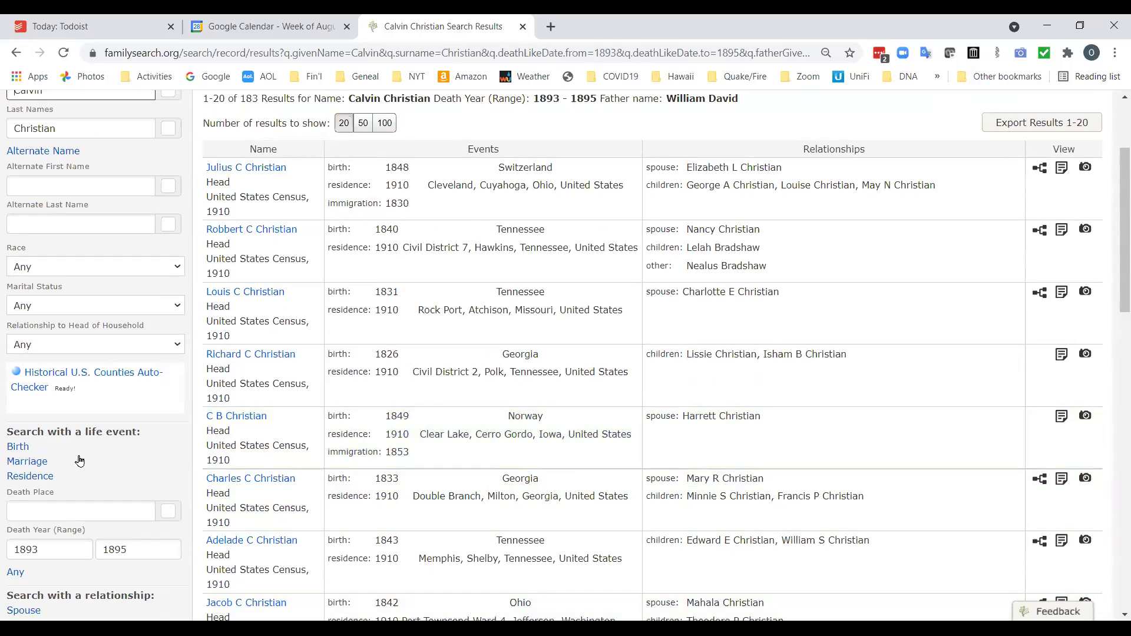
Change the death year end from 1895 to 1899 and rerun the search, giving 184 results.
{"action": "left_click", "coordinate": [47, 545]}
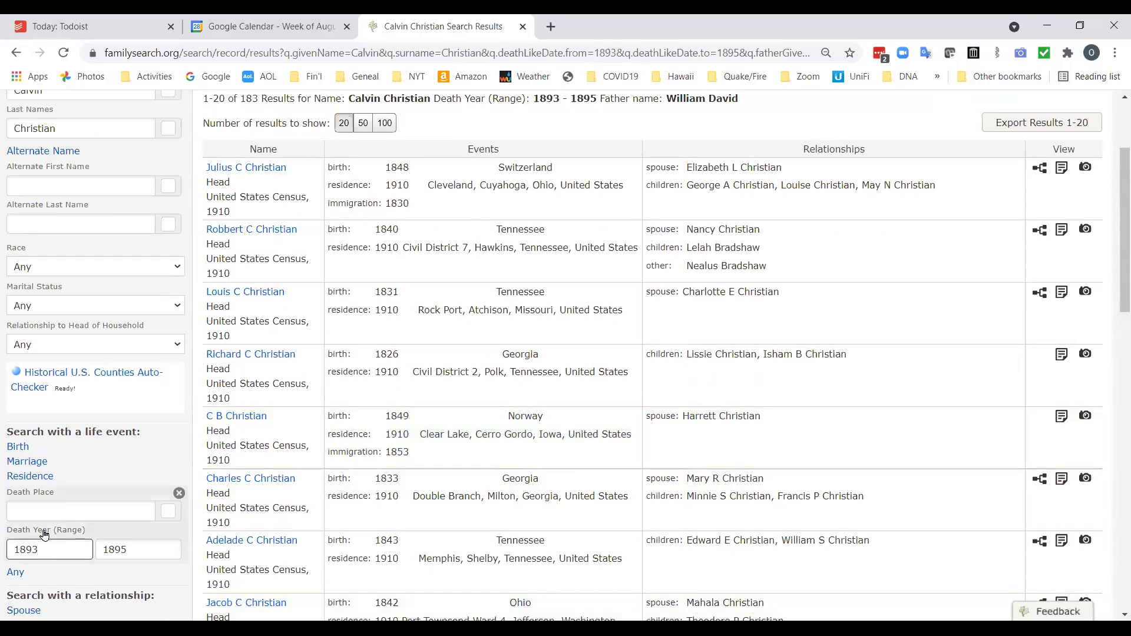
{"action": "key", "text": "Tab"}
{"action": "key", "text": "Tab"}
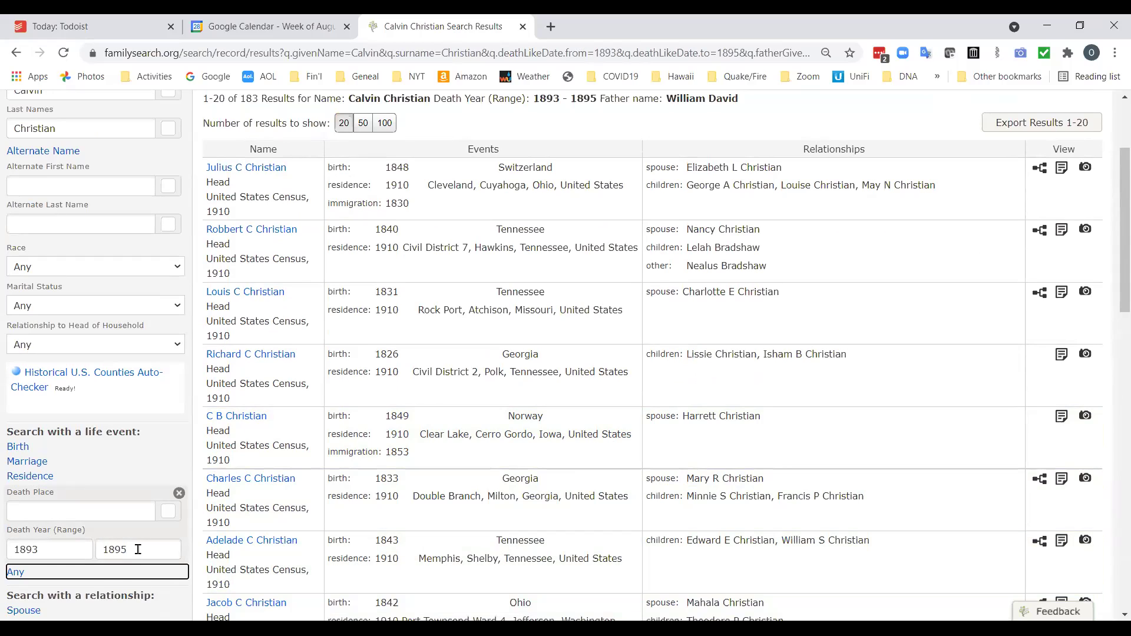
{"action": "double_click", "coordinate": [118, 549]}
{"action": "key", "text": "BackSpace"}
{"action": "left_click", "coordinate": [87, 549]}
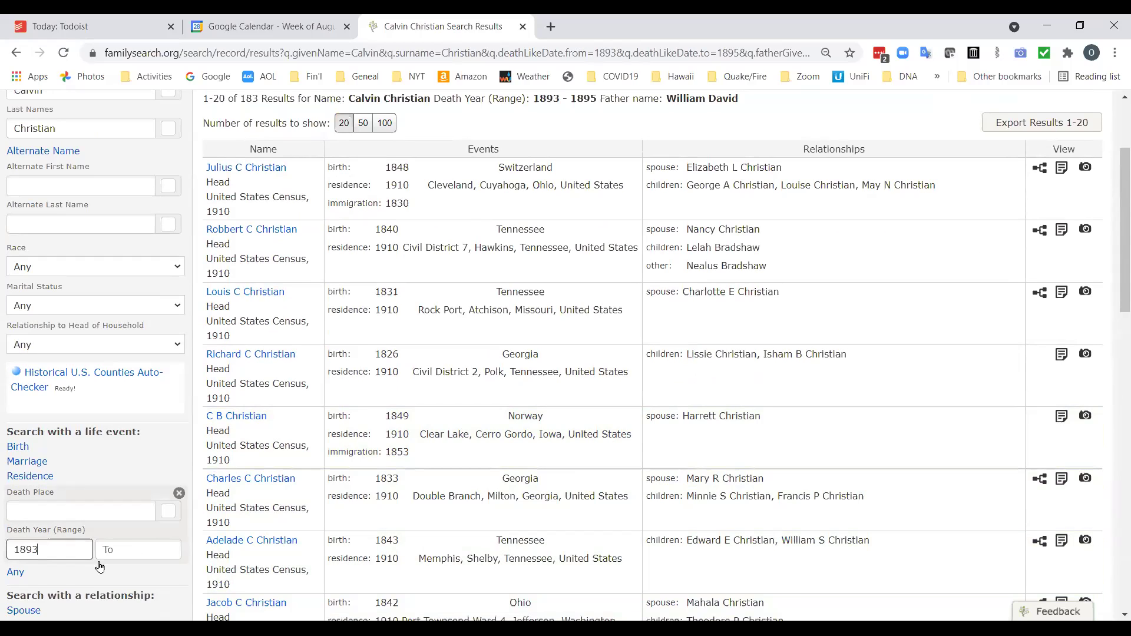
{"action": "key", "text": "Tab"}
{"action": "type", "text": ";1"}
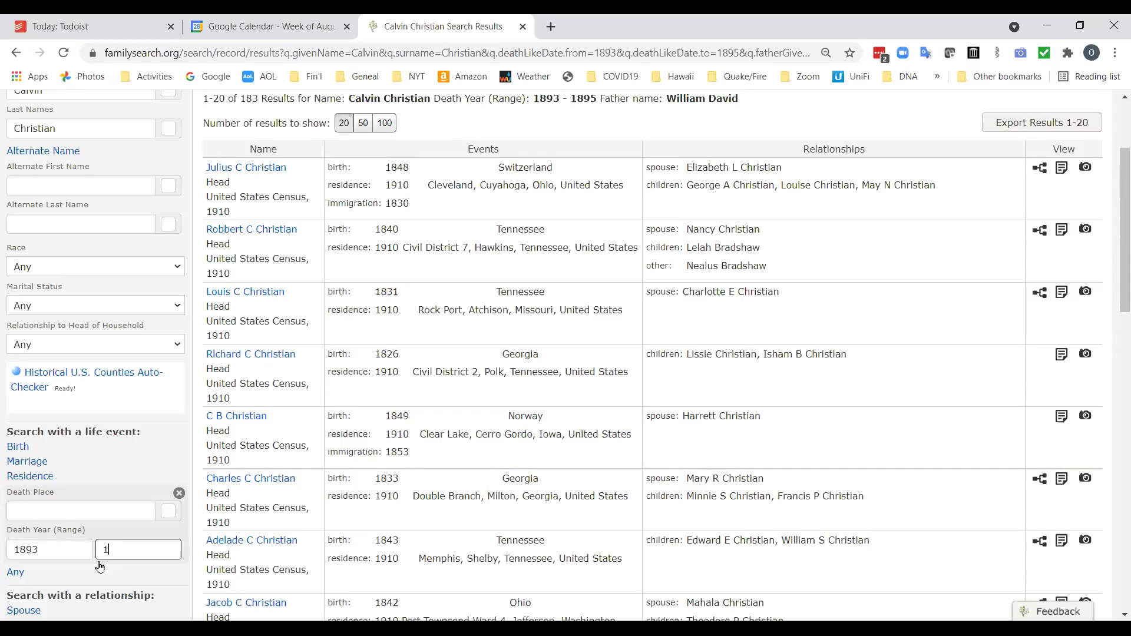
{"action": "key", "text": "Return"}
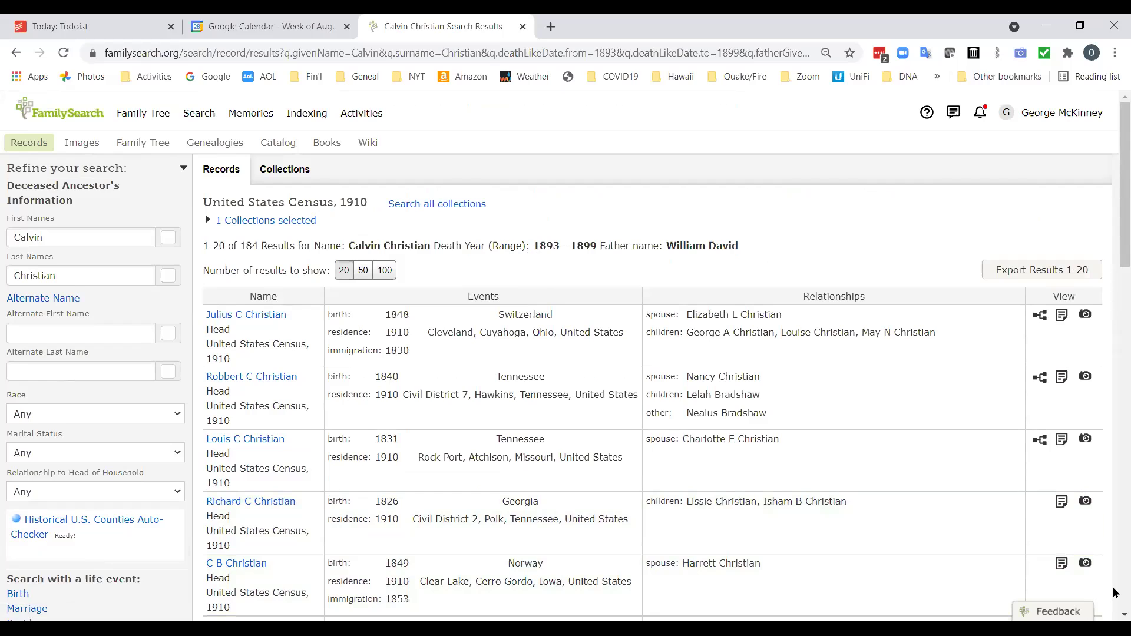
{"action": "scroll", "coordinate": [1115, 591], "scroll_direction": "down", "scroll_amount": 8}
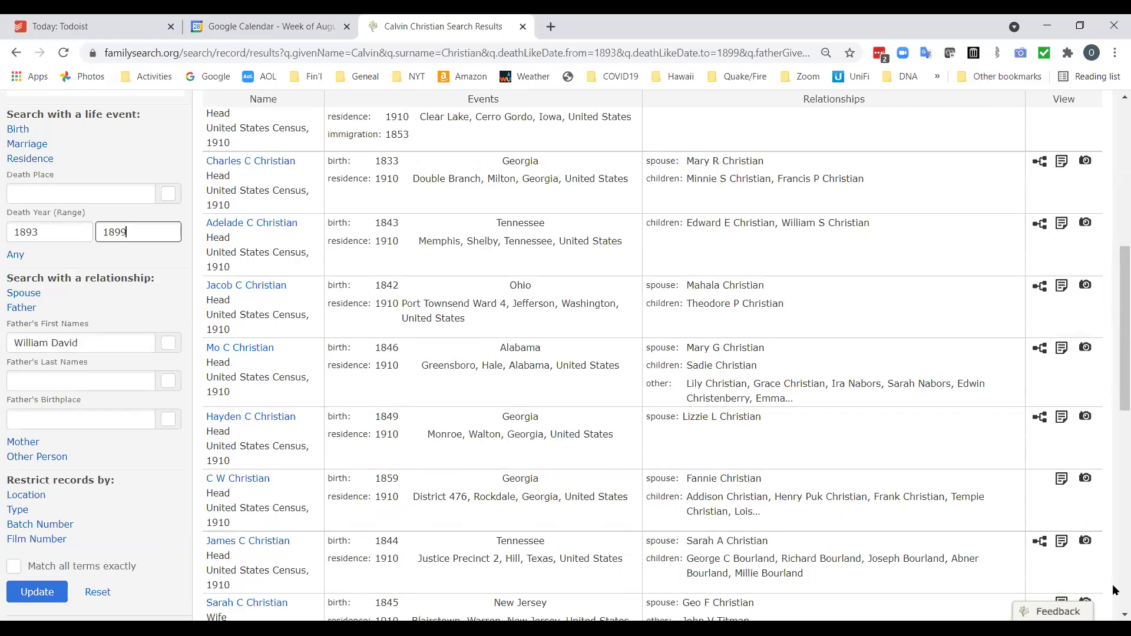
{"action": "scroll", "coordinate": [1115, 591], "scroll_direction": "down", "scroll_amount": 8}
{"action": "scroll", "coordinate": [462, 530], "scroll_direction": "up", "scroll_amount": 14}
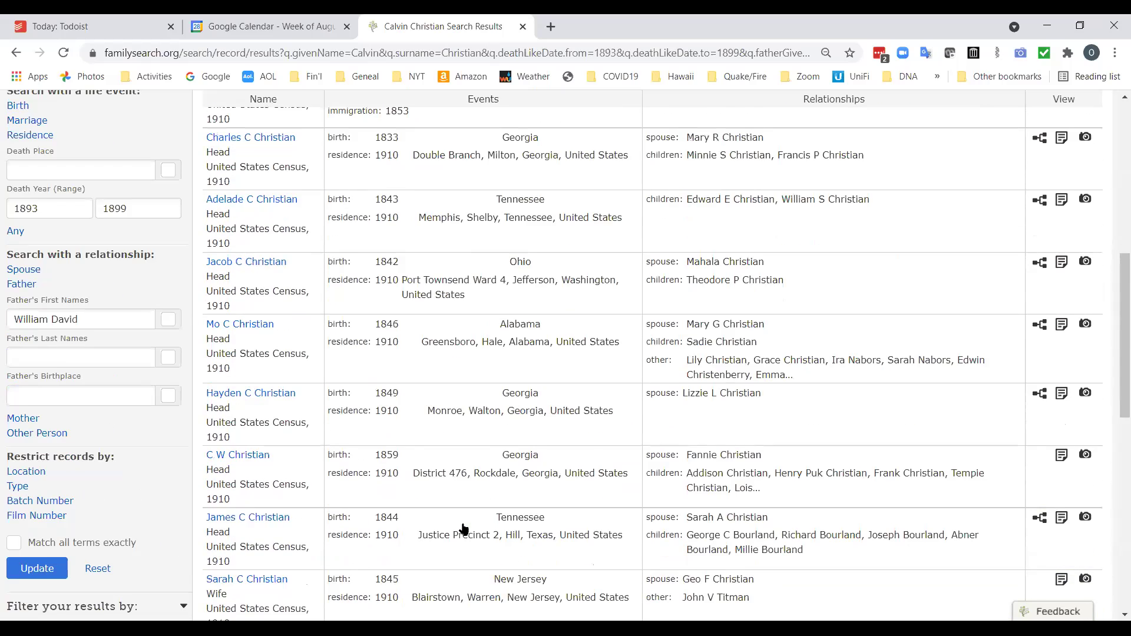
{"action": "scroll", "coordinate": [463, 530], "scroll_direction": "up", "scroll_amount": 2}
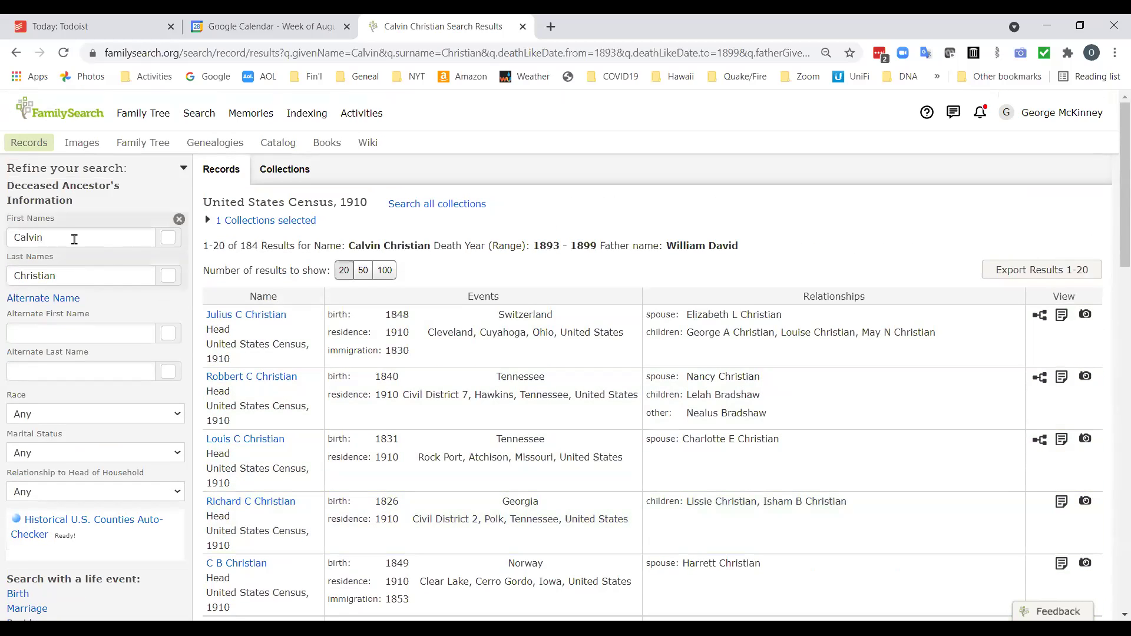
Correct the first name in the search form from Calvin to Colvin.
{"action": "left_click", "coordinate": [20, 237]}
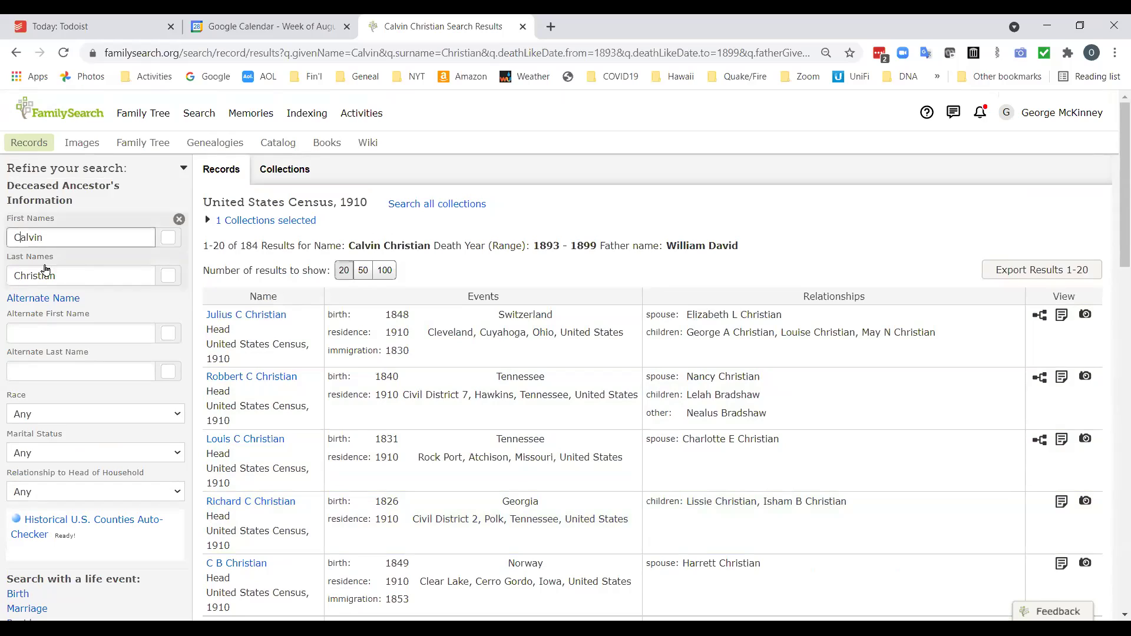
{"action": "key", "text": "Delete"}
{"action": "type", "text": "o"}
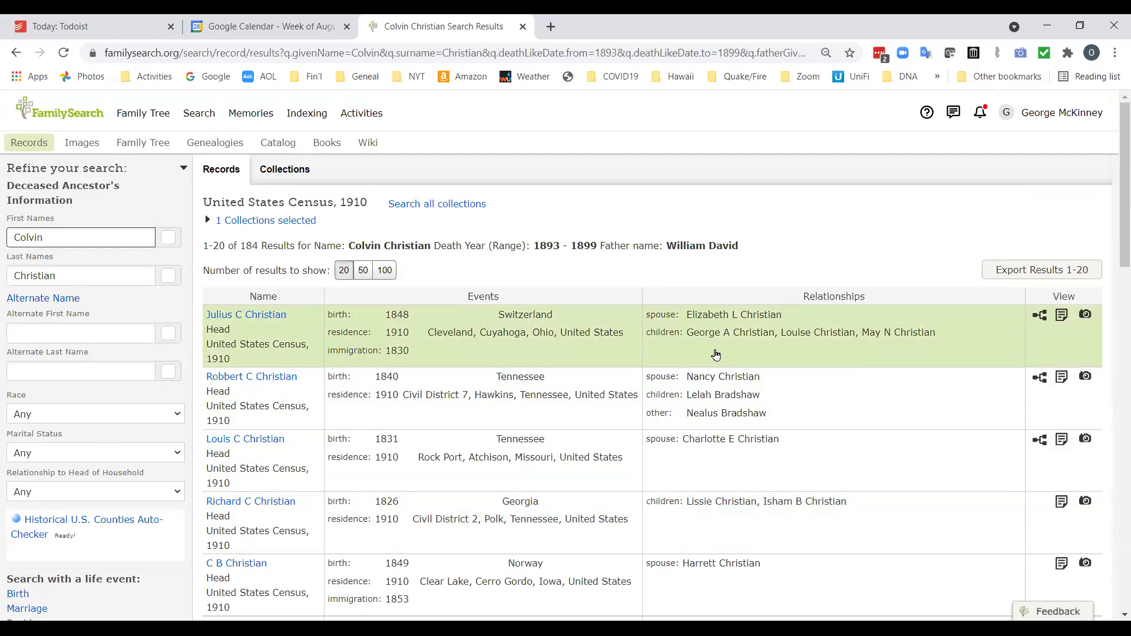
{"action": "scroll", "coordinate": [144, 496], "scroll_direction": "down", "scroll_amount": 1}
{"action": "scroll", "coordinate": [143, 496], "scroll_direction": "down", "scroll_amount": 2}
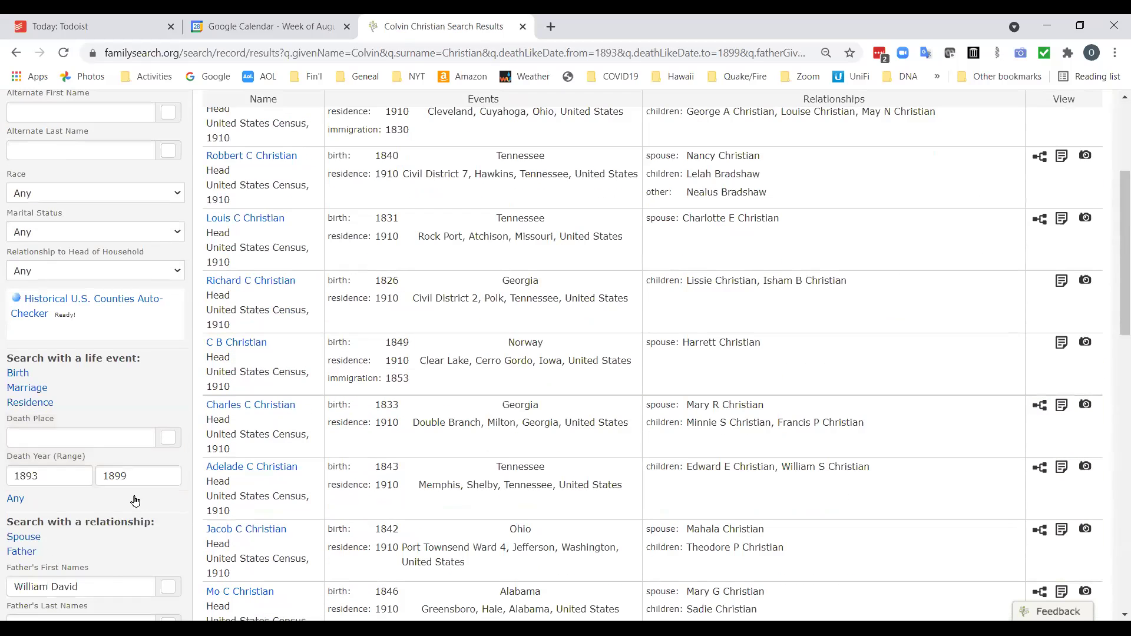
Clear the father's first name William David and rerun the 1910 census search.
{"action": "triple_click", "coordinate": [103, 586]}
{"action": "key", "text": "BackSpace"}
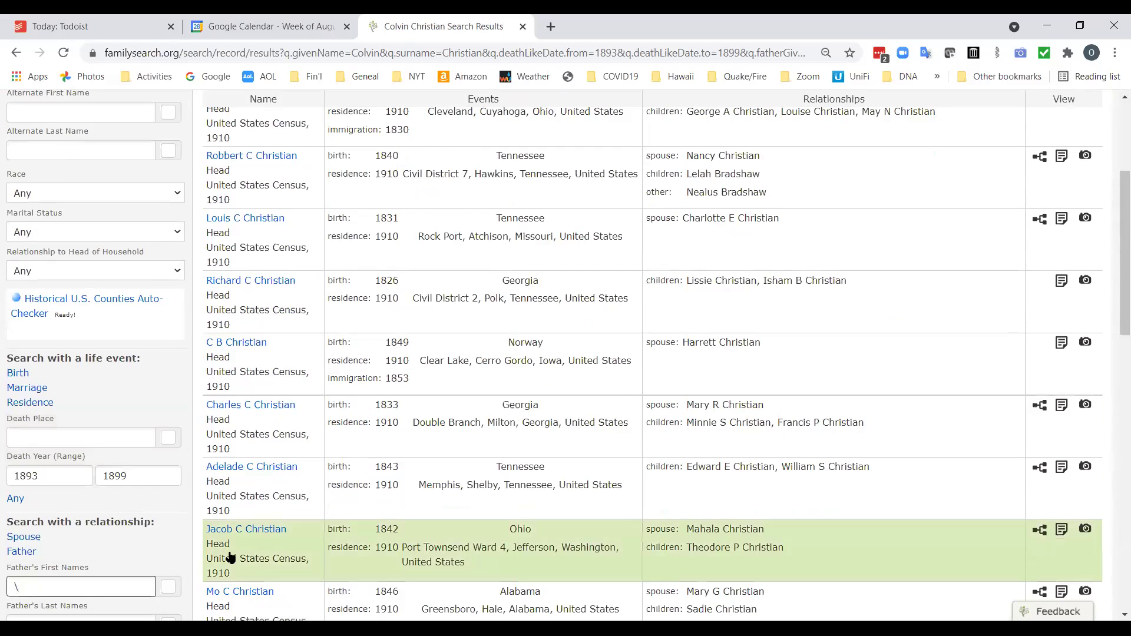
{"action": "scroll", "coordinate": [97, 236], "scroll_direction": "up", "scroll_amount": 2}
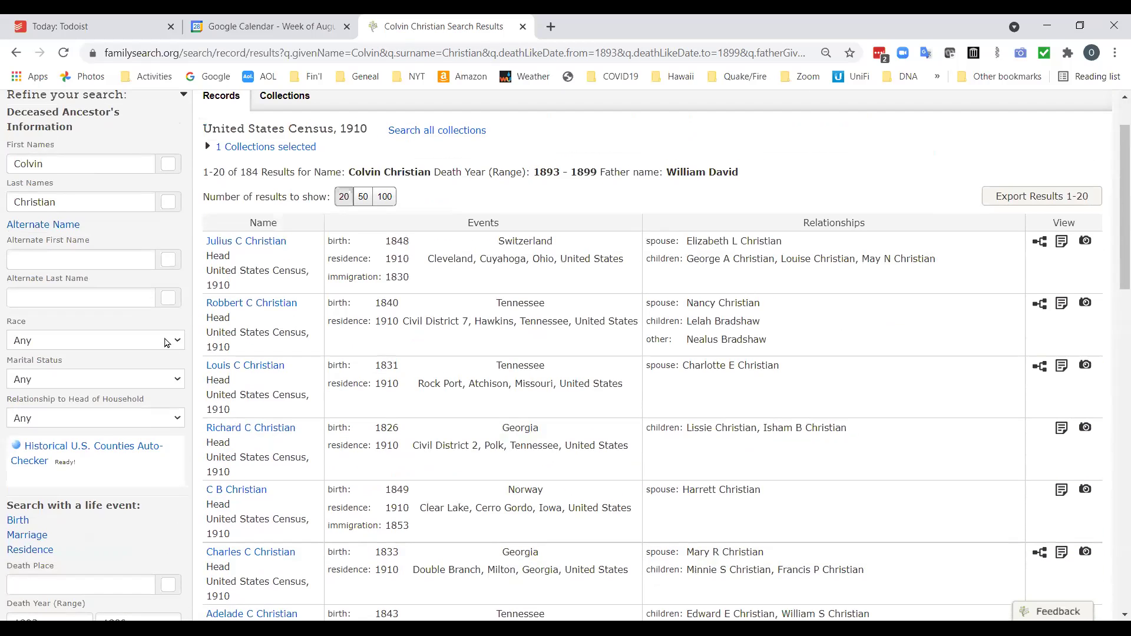
{"action": "type", "text": "\\"}
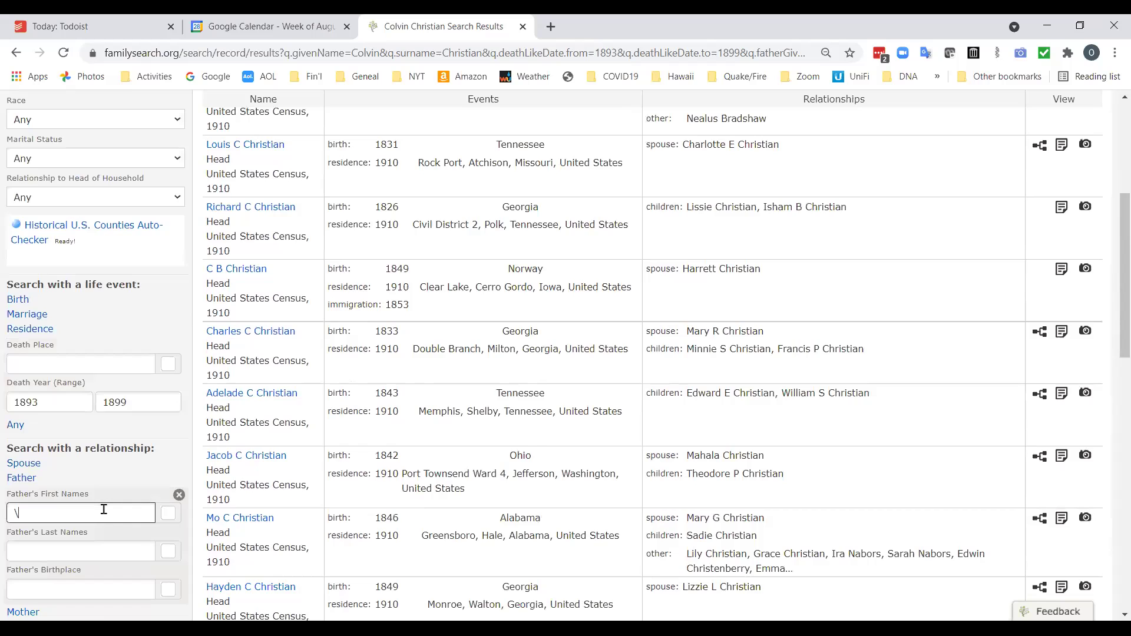
{"action": "scroll", "coordinate": [104, 509], "scroll_direction": "down", "scroll_amount": 5}
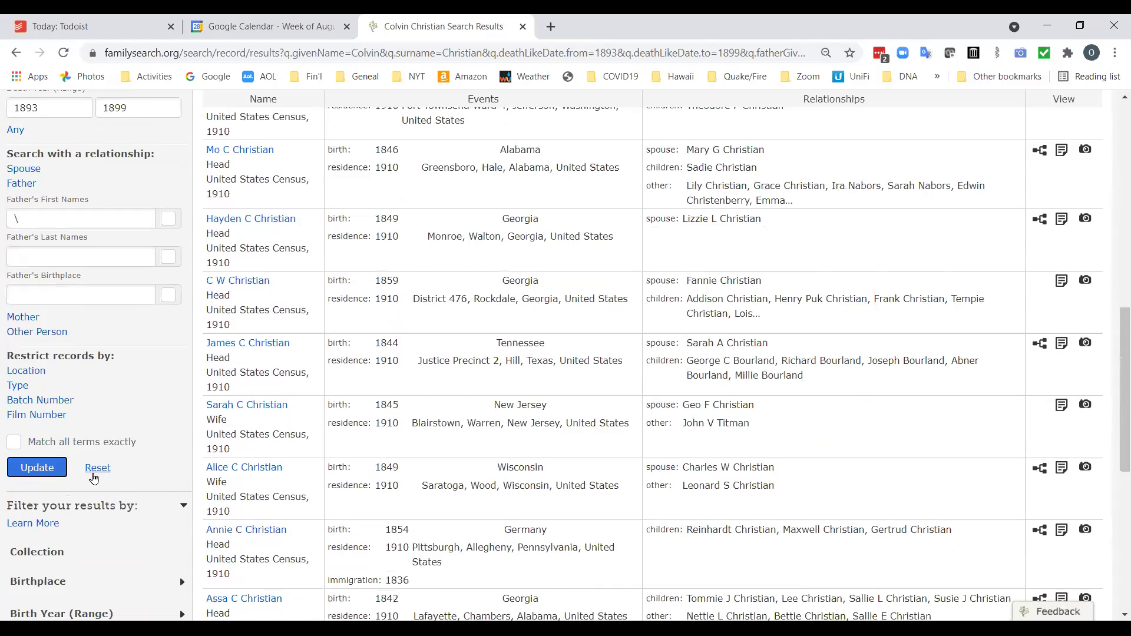
{"action": "scroll", "coordinate": [348, 462], "scroll_direction": "up", "scroll_amount": 7}
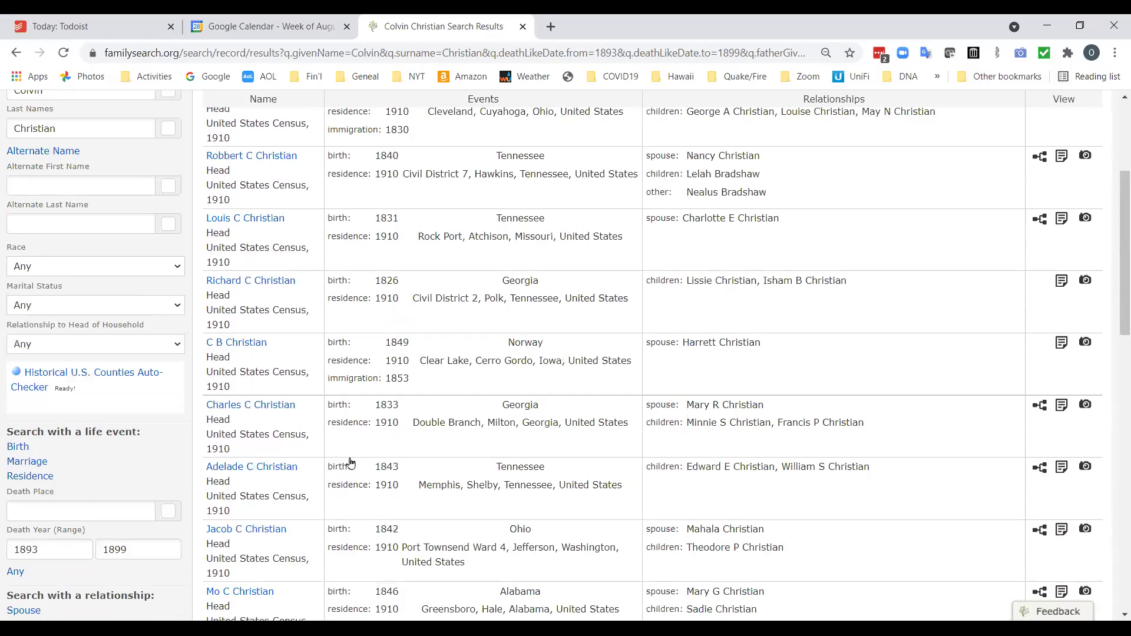
{"action": "scroll", "coordinate": [349, 460], "scroll_direction": "up", "scroll_amount": 4}
{"action": "scroll", "coordinate": [94, 501], "scroll_direction": "down", "scroll_amount": 2}
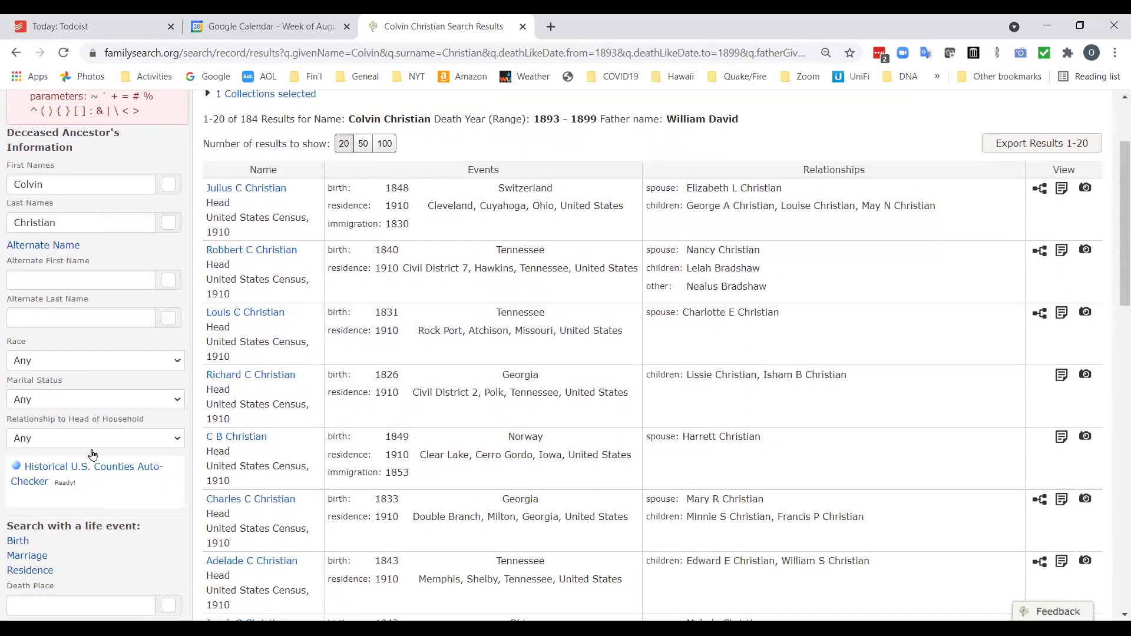
{"action": "scroll", "coordinate": [97, 467], "scroll_direction": "down", "scroll_amount": 5}
{"action": "left_click", "coordinate": [27, 462]}
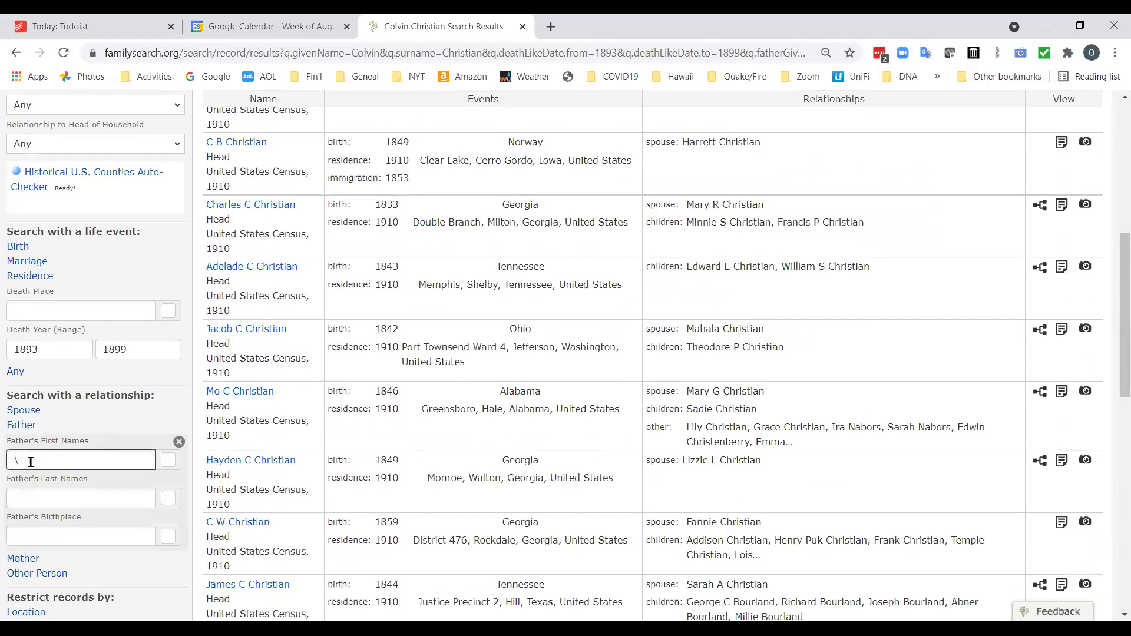
{"action": "scroll", "coordinate": [34, 566], "scroll_direction": "down", "scroll_amount": 1}
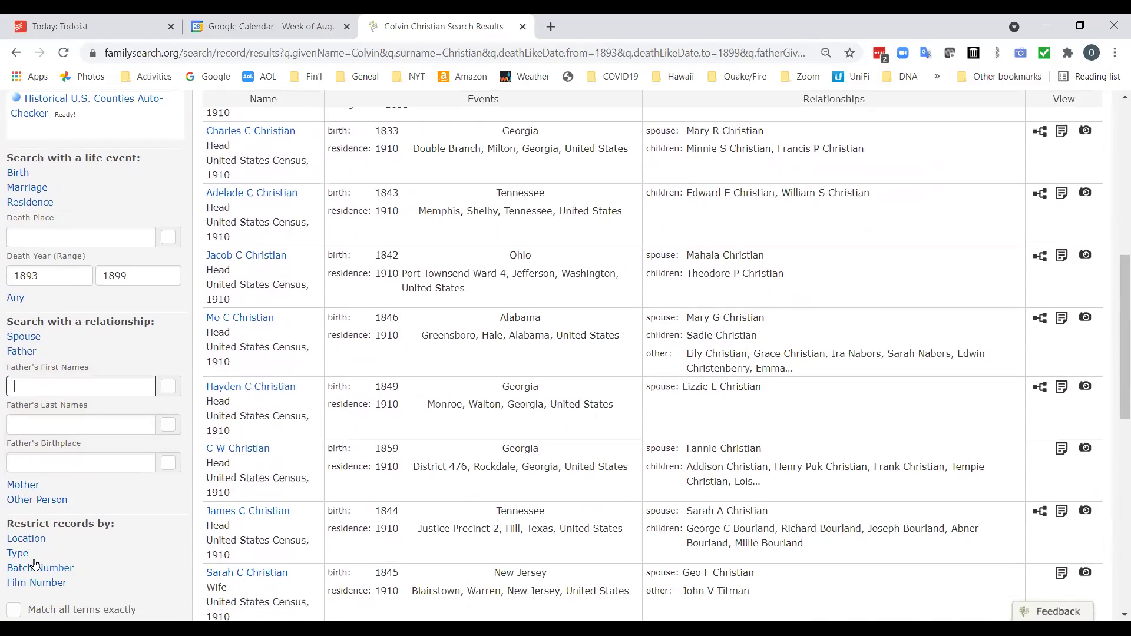
{"action": "scroll", "coordinate": [35, 564], "scroll_direction": "down", "scroll_amount": 4}
{"action": "left_click", "coordinate": [35, 486]}
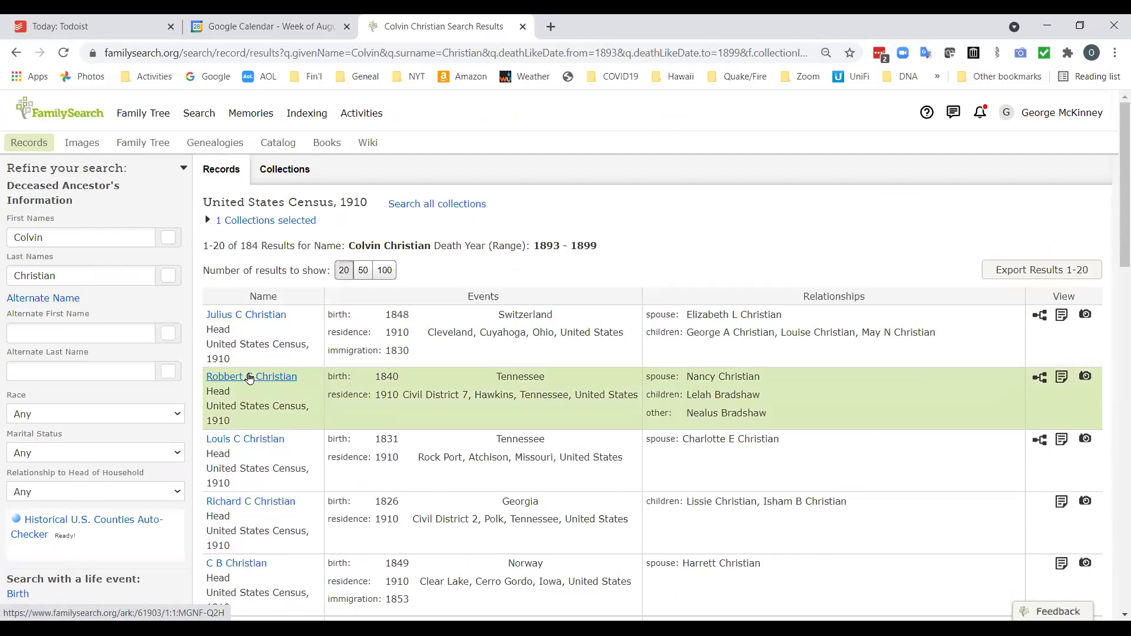
{"action": "left_click", "coordinate": [250, 377]}
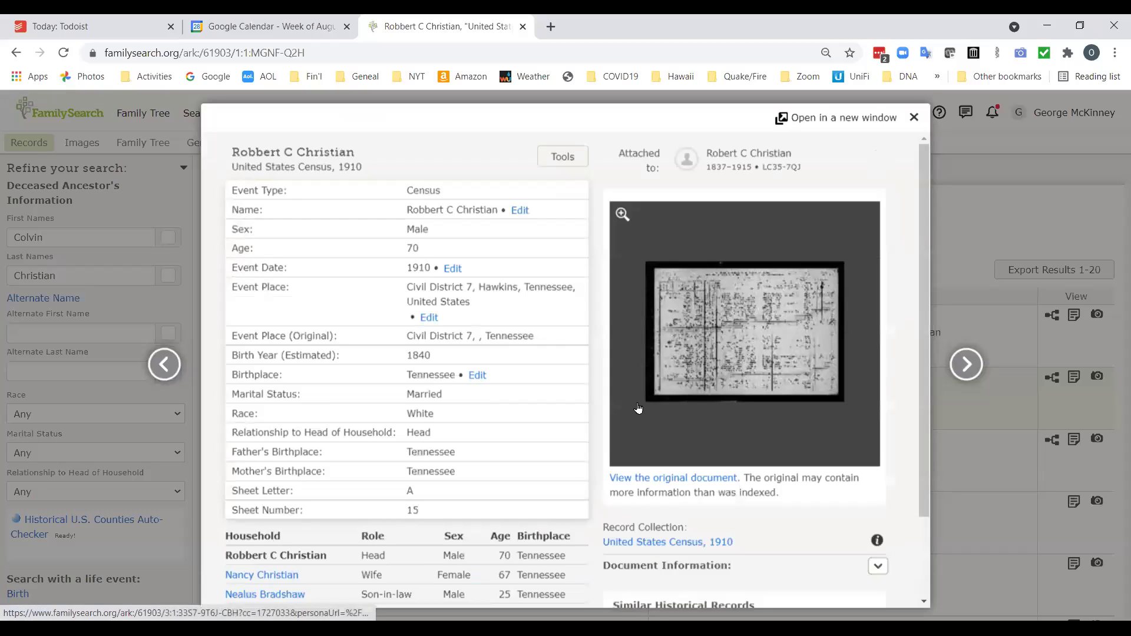
{"action": "left_click", "coordinate": [766, 353]}
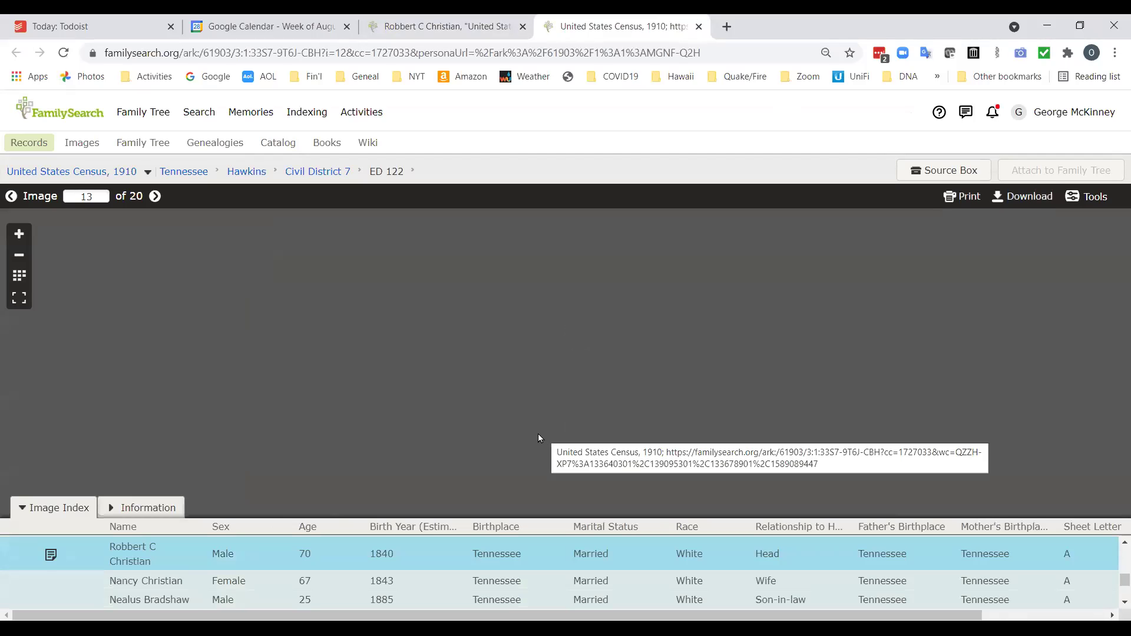
Zoom the census image in three levels and position it on the page header.
{"action": "left_click_drag", "start_coordinate": [650, 382], "coordinate": [491, 353]}
{"action": "left_click", "coordinate": [18, 234]}
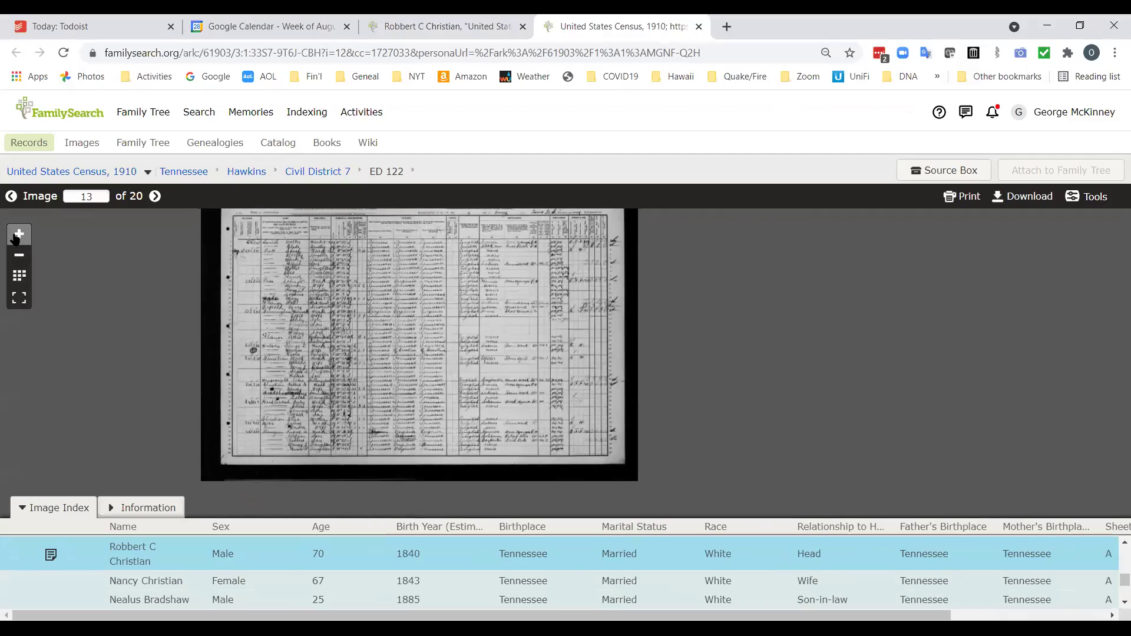
{"action": "left_click", "coordinate": [18, 234]}
{"action": "left_click", "coordinate": [18, 235]}
{"action": "left_click_drag", "start_coordinate": [118, 306], "coordinate": [517, 411]}
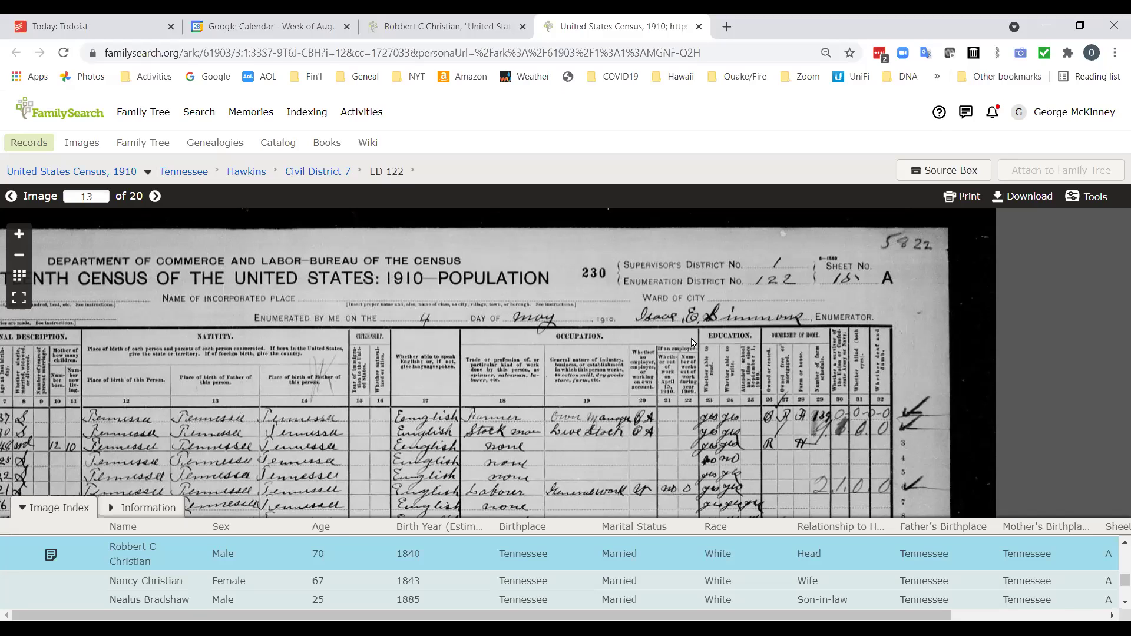
Pan across the census page from the names through columns 20–23 to the right-hand edge.
{"action": "left_click_drag", "start_coordinate": [292, 419], "coordinate": [804, 287]}
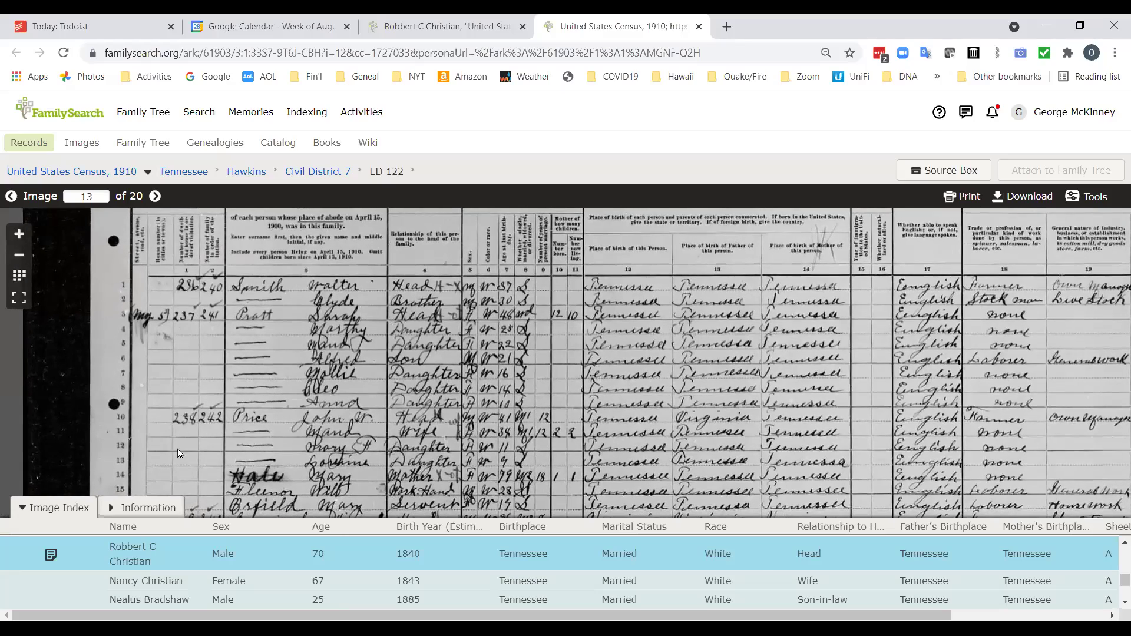
{"action": "left_click_drag", "start_coordinate": [456, 441], "coordinate": [394, 438]}
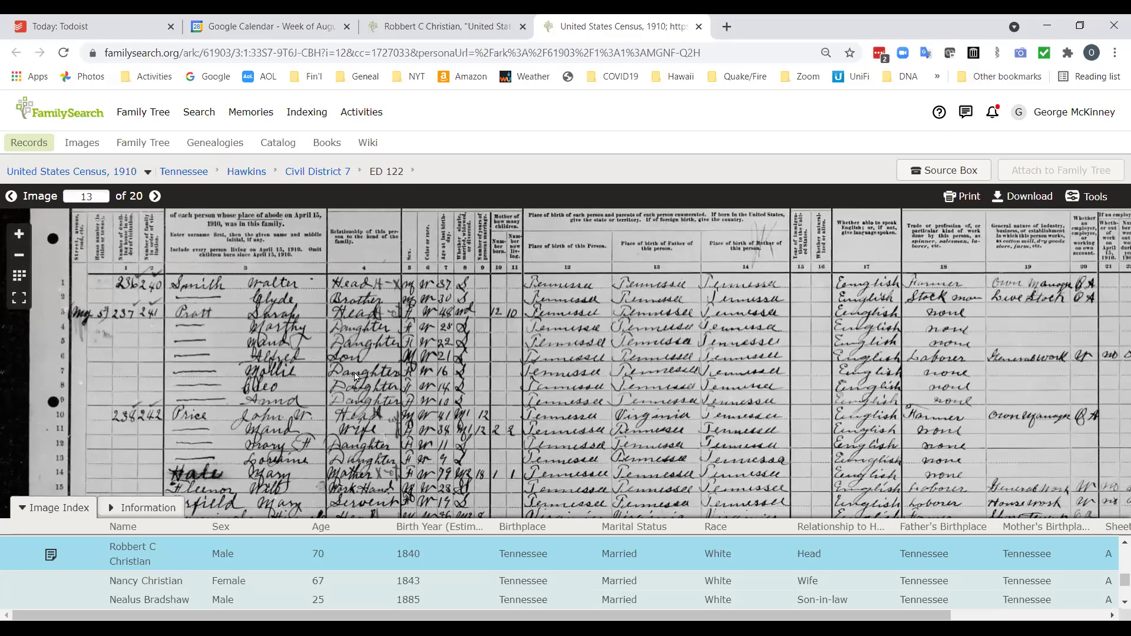
{"action": "left_click_drag", "start_coordinate": [557, 400], "coordinate": [447, 312]}
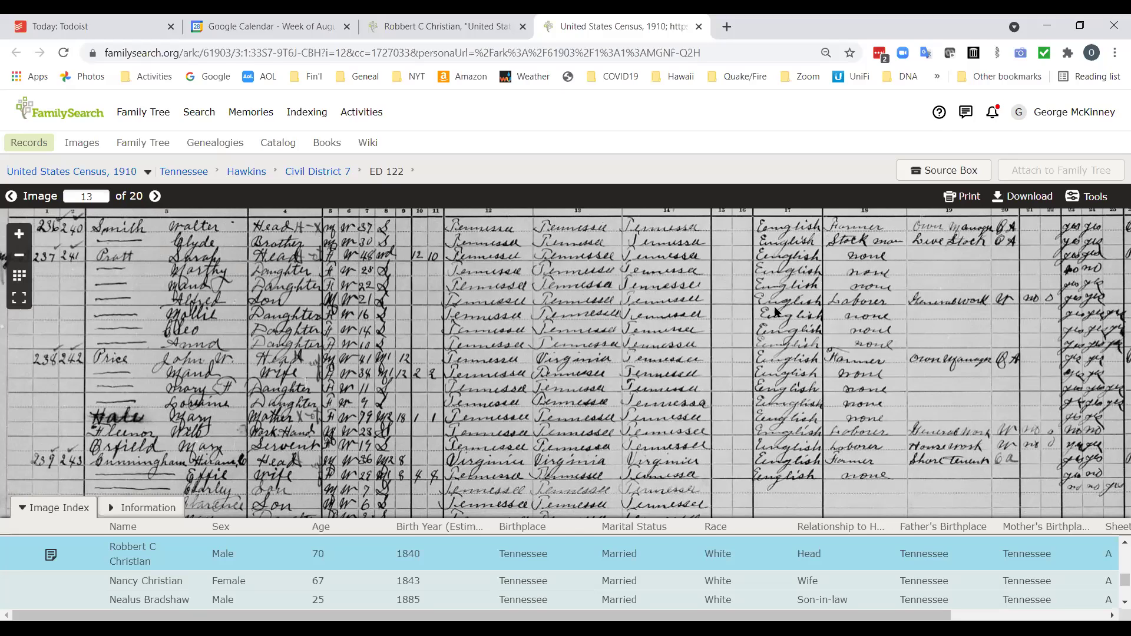
{"action": "left_click_drag", "start_coordinate": [895, 335], "coordinate": [538, 347]}
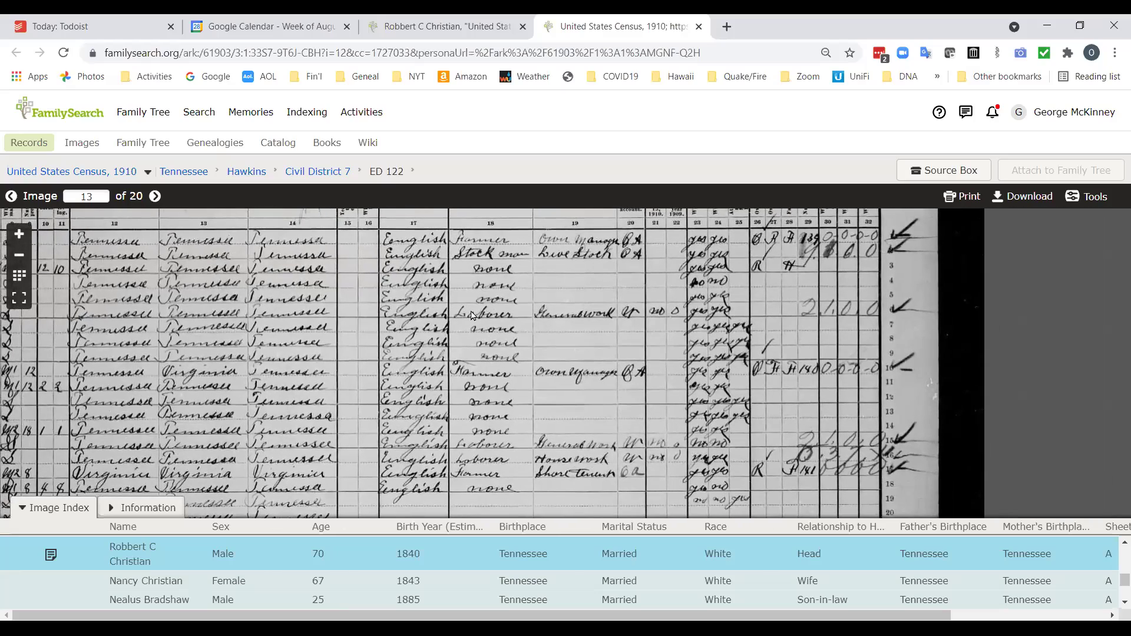
{"action": "left_click_drag", "start_coordinate": [840, 354], "coordinate": [721, 368]}
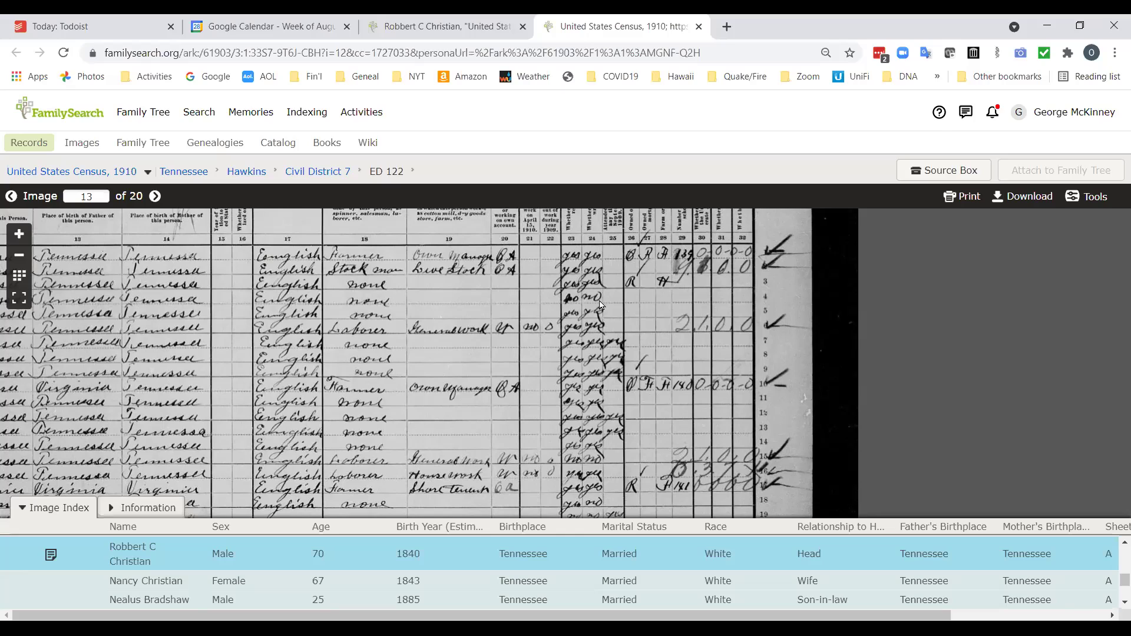
{"action": "scroll", "coordinate": [328, 340], "scroll_direction": "left", "scroll_amount": 8}
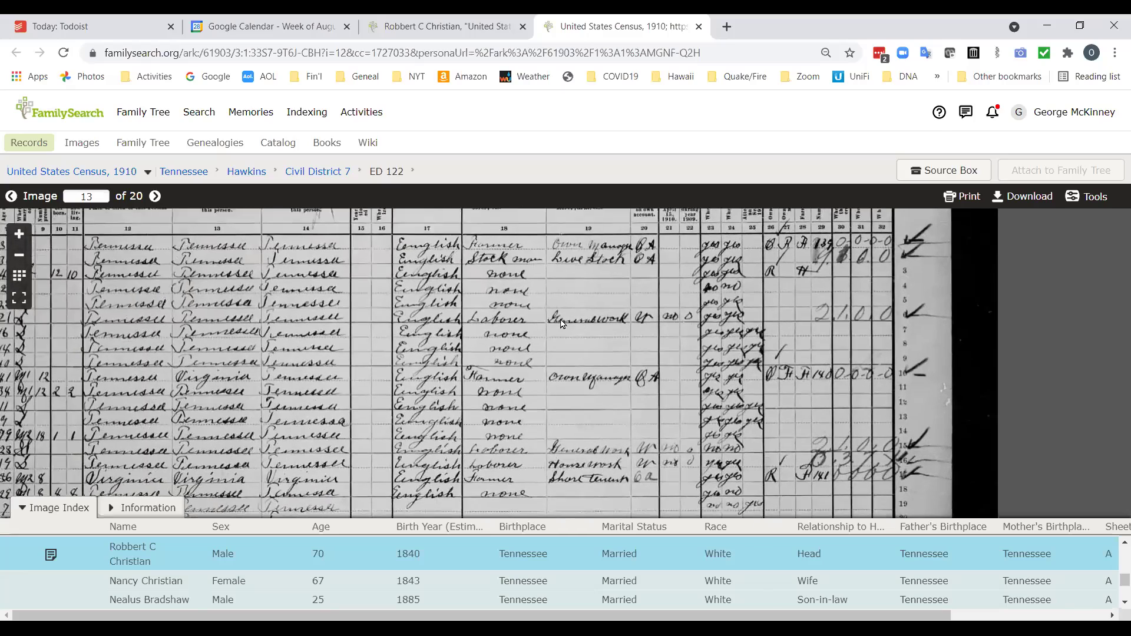
{"action": "scroll", "coordinate": [291, 361], "scroll_direction": "left", "scroll_amount": 4}
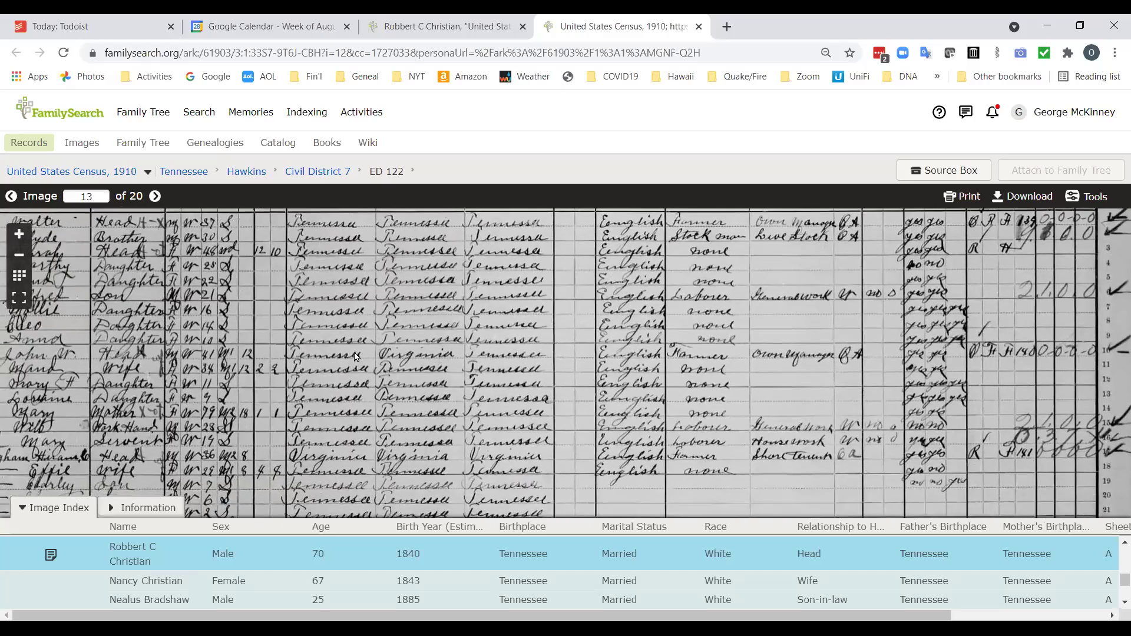